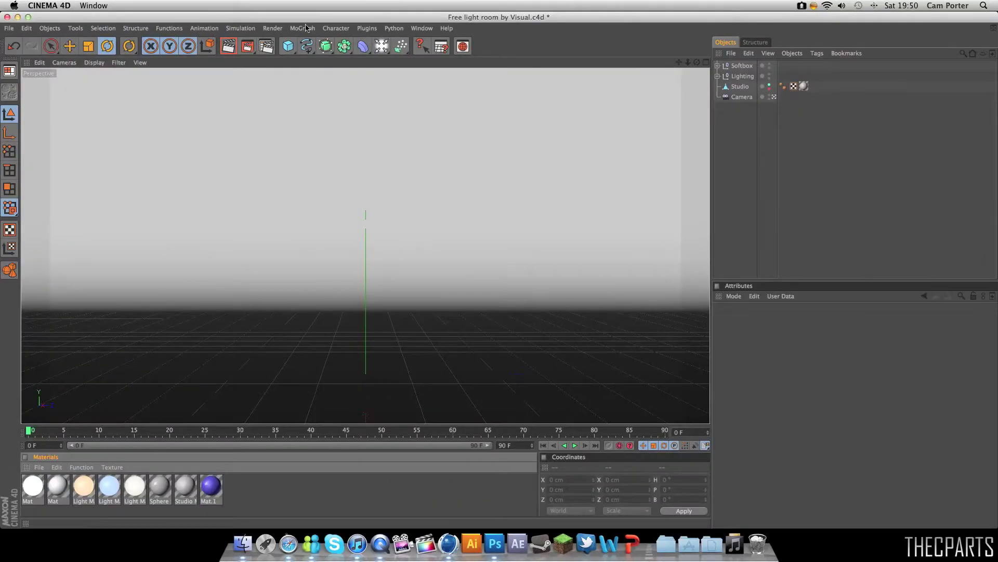
# Step: Add bold 3D REC and NATION text objects, apply a white material, and start a new material for REC
pyautogui.click(302, 28)
pyautogui.click(312, 78)
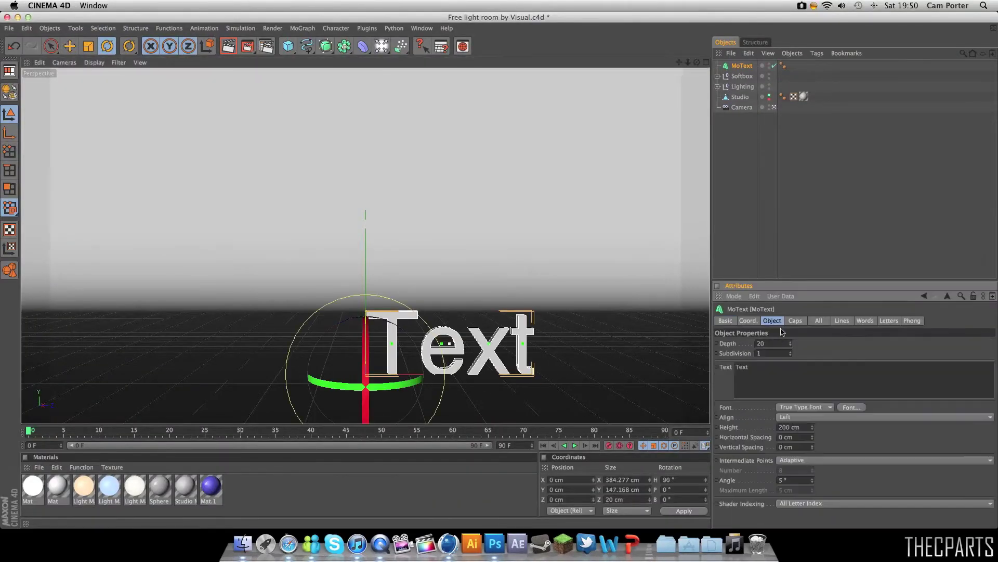
pyautogui.click(850, 407)
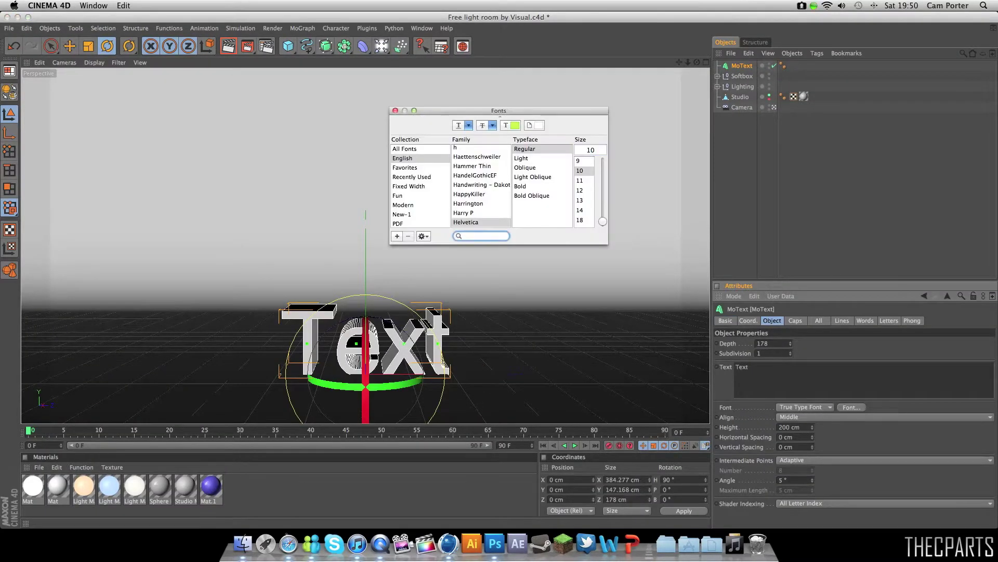
pyautogui.write('molot')
pyautogui.press('Return')
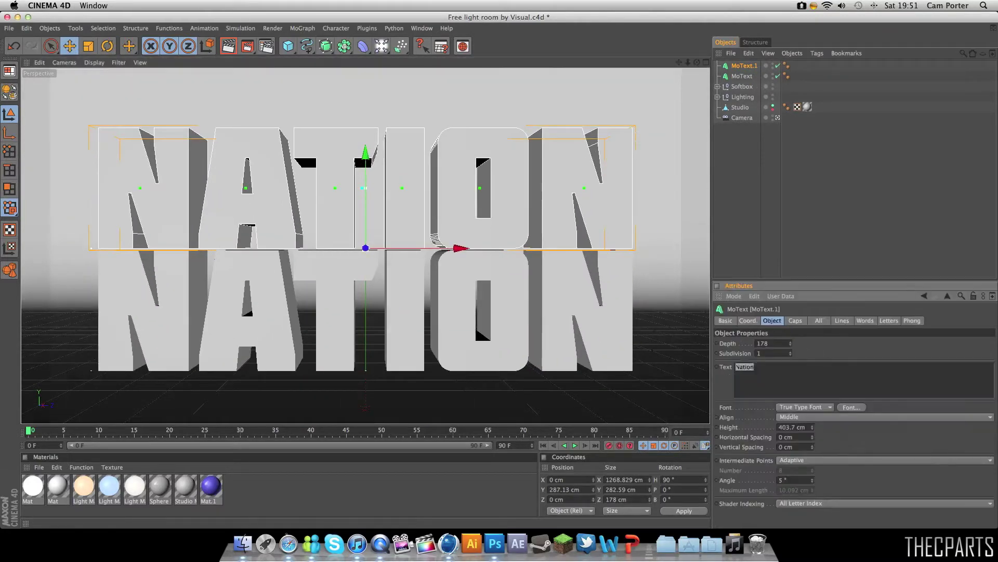
pyautogui.moveTo(58, 487)
pyautogui.mouseDown()
pyautogui.moveTo(364, 312)
pyautogui.moveTo(364, 187)
pyautogui.mouseUp()
pyautogui.doubleClick(236, 486)
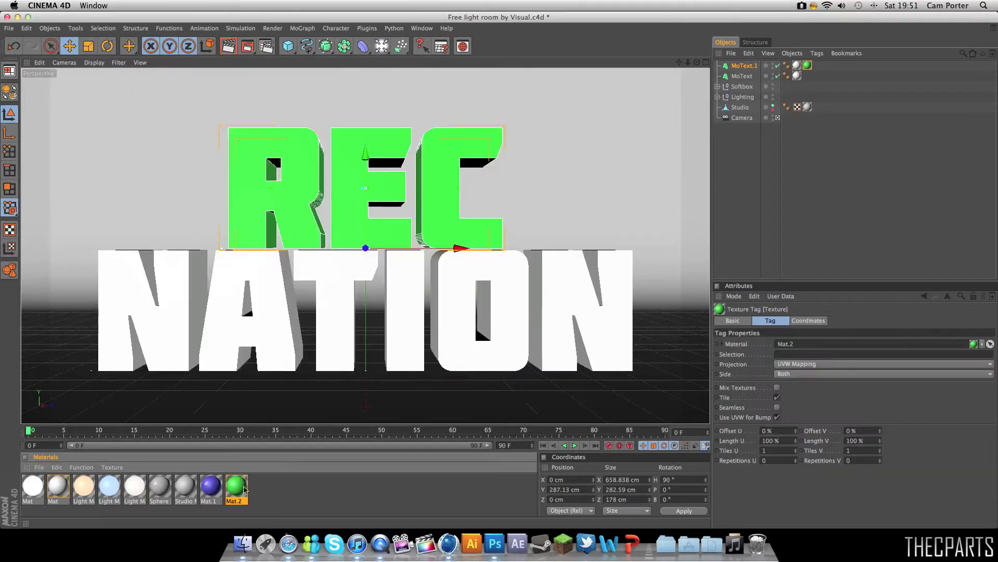
pyautogui.write('R1')
# Step: Remove REC's green material and set NATION's start cap to a fillet
pyautogui.press('Delete')
pyautogui.click(742, 76)
pyautogui.click(796, 320)
pyautogui.click(799, 343)
pyautogui.click(775, 413)
# Step: Set REC's end cap radius to 2 and increase its fillet steps
pyautogui.click(745, 65)
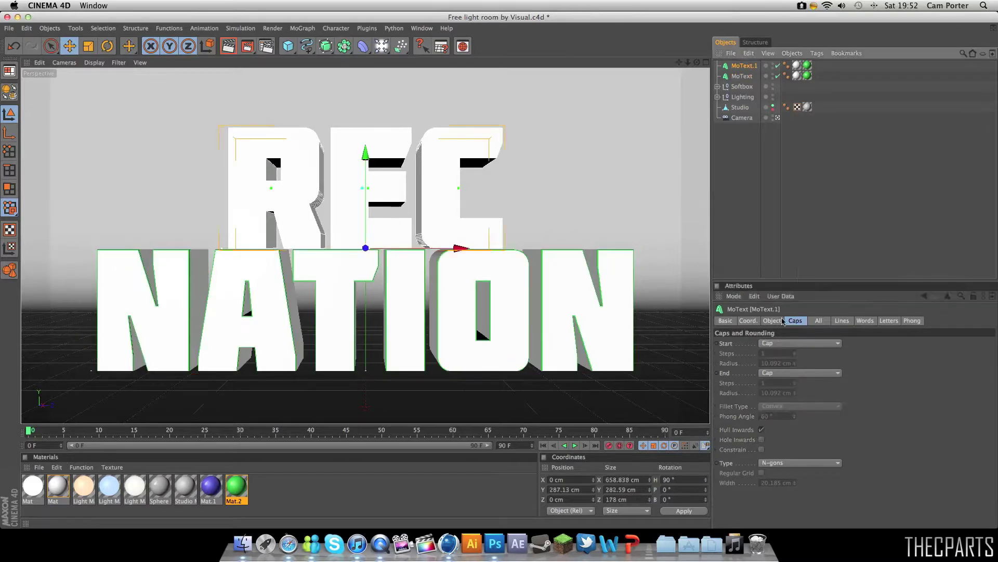
pyautogui.doubleClick(775, 392)
pyautogui.write('2')
pyautogui.press('Return')
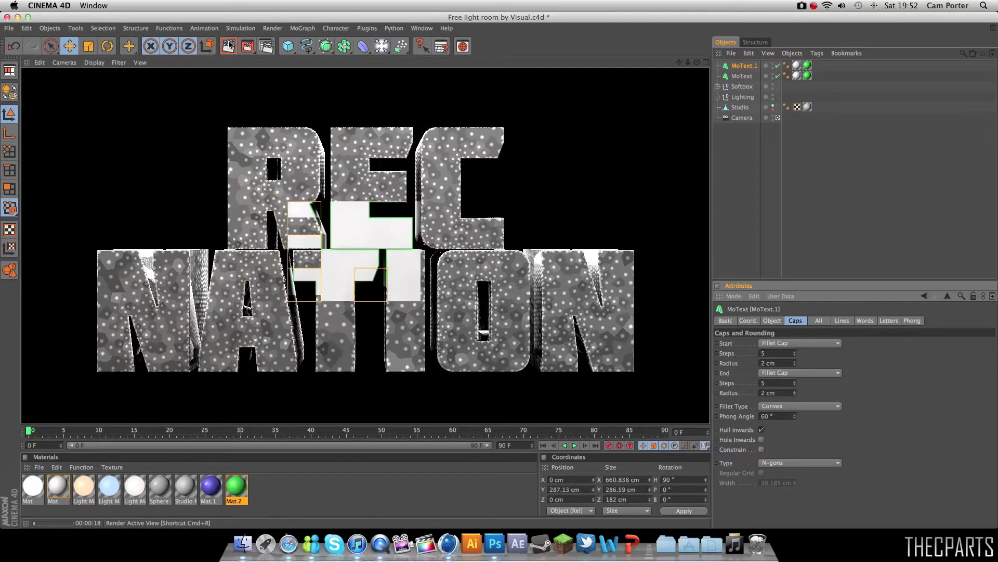
pyautogui.click(794, 351)
pyautogui.click(794, 351)
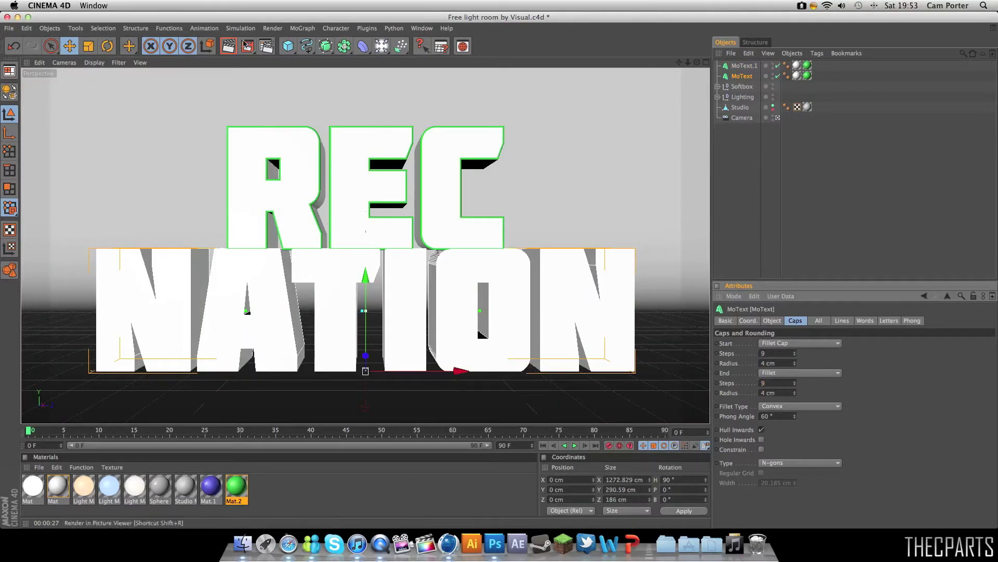
# Step: Check the render settings and render the text to the Picture Viewer
pyautogui.press('super+b')
pyautogui.click(75, 18)
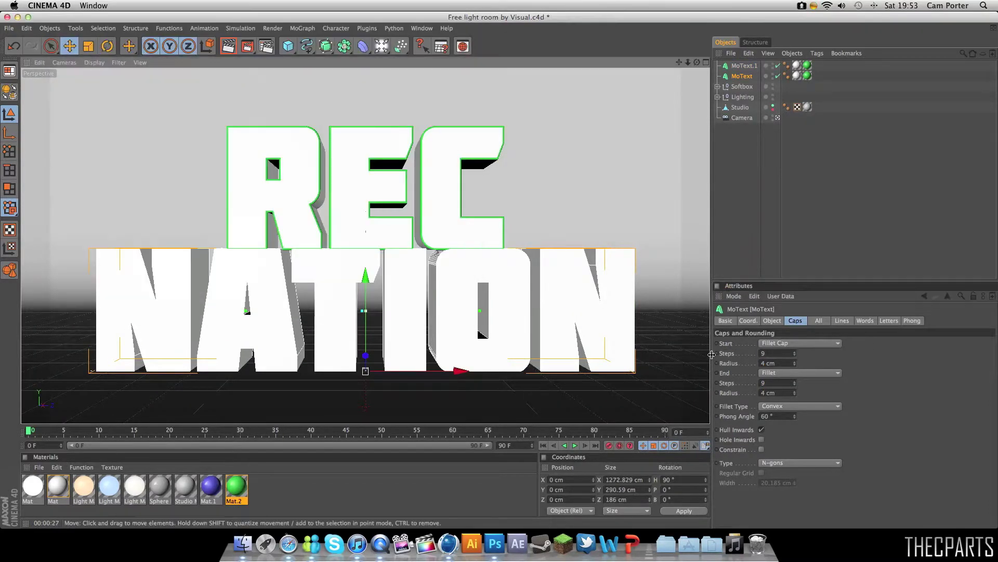
pyautogui.click(253, 50)
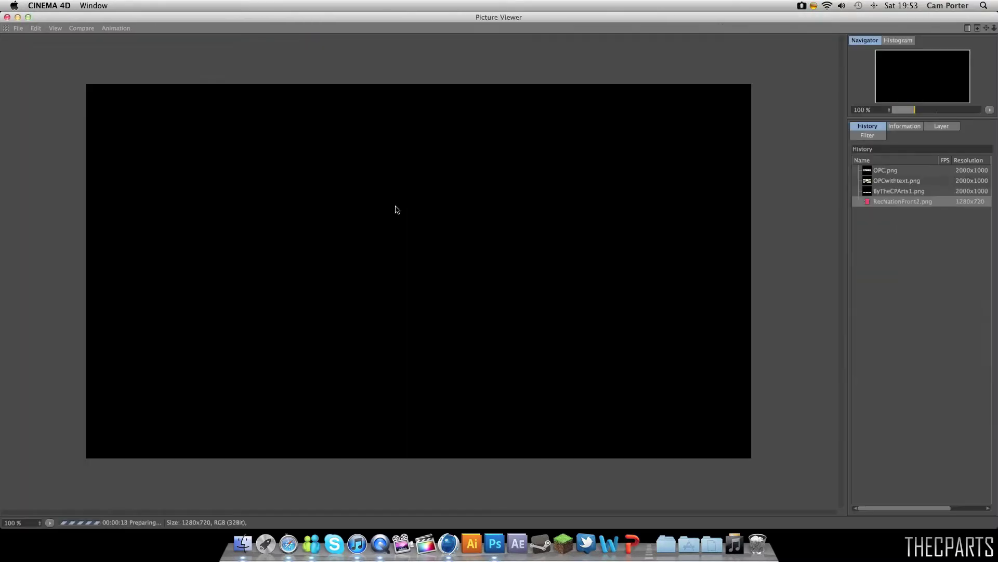
# Step: Set the output height to 1000 and render the REC NATION text at 2000×1000
pyautogui.press('super+b')
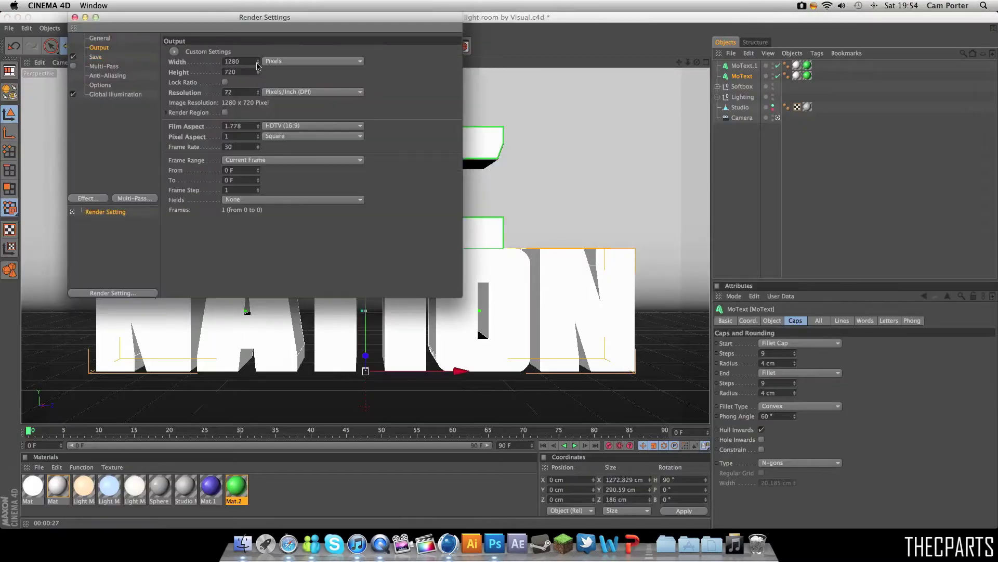
pyautogui.write('1000')
pyautogui.hotkey('shift', 'r')
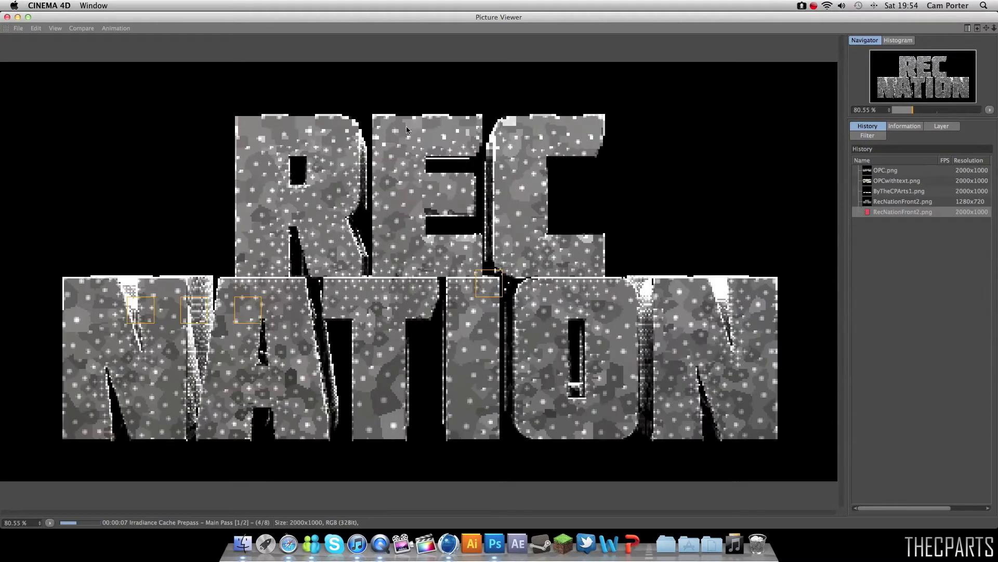
pyautogui.click(7, 18)
pyautogui.press('Return')
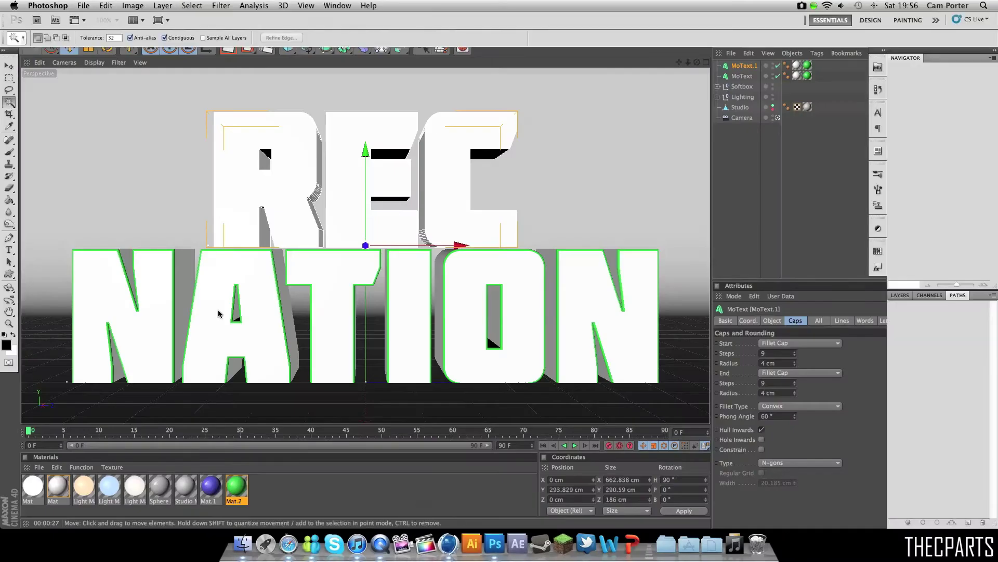
pyautogui.press('super+o')
# Step: Open RegularWithBoxes.psd from Background Templates and select the Optional Fade layer
pyautogui.click(367, 122)
pyautogui.click(301, 69)
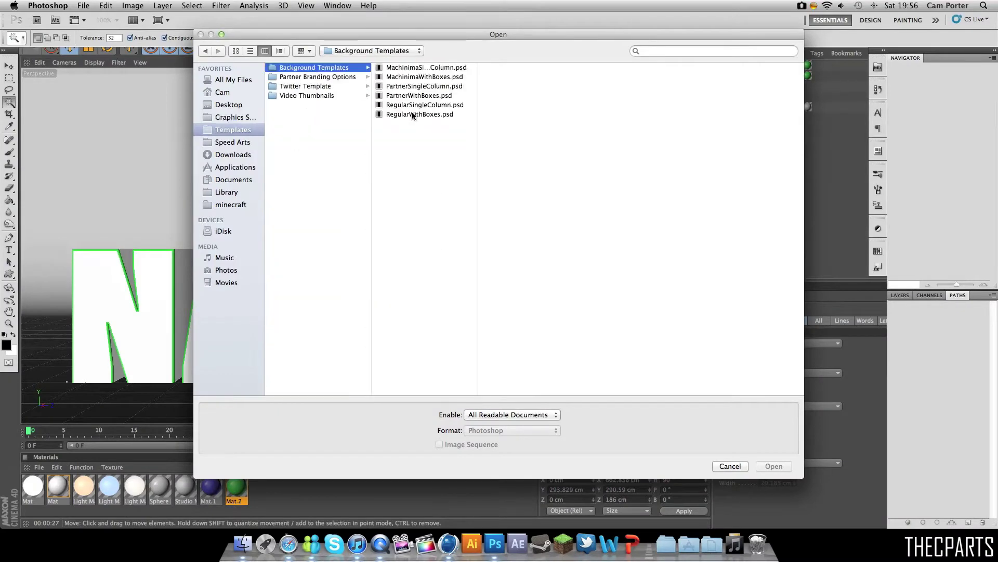
pyautogui.doubleClick(423, 135)
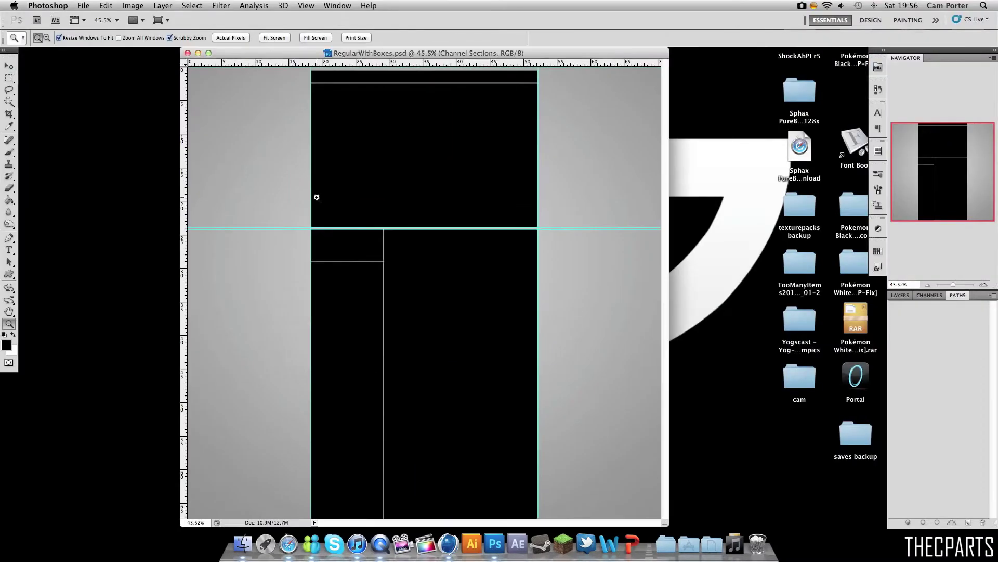
pyautogui.click(947, 370)
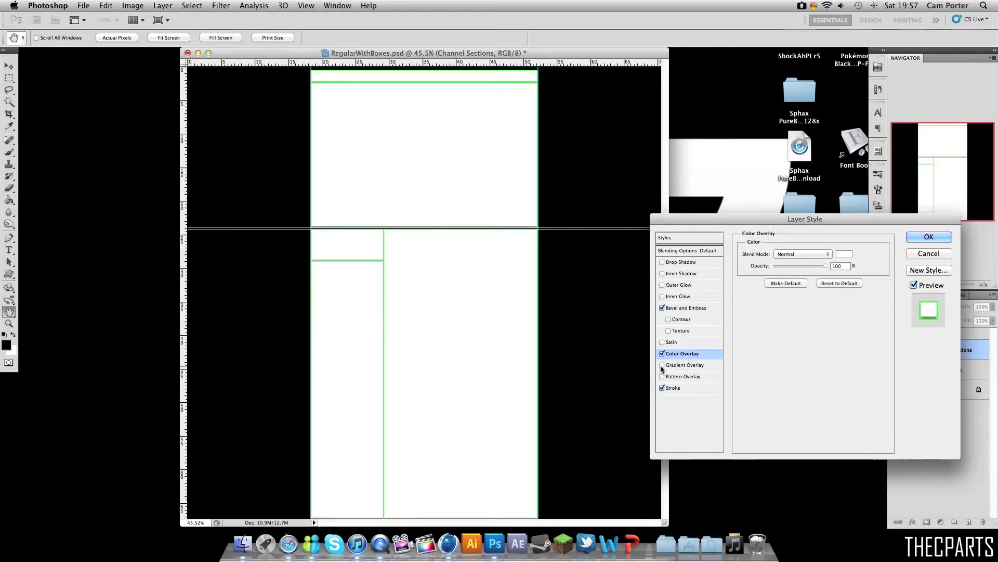
# Step: Add a gradient overlay and adjust the green stroke on the section boxes
pyautogui.click(662, 366)
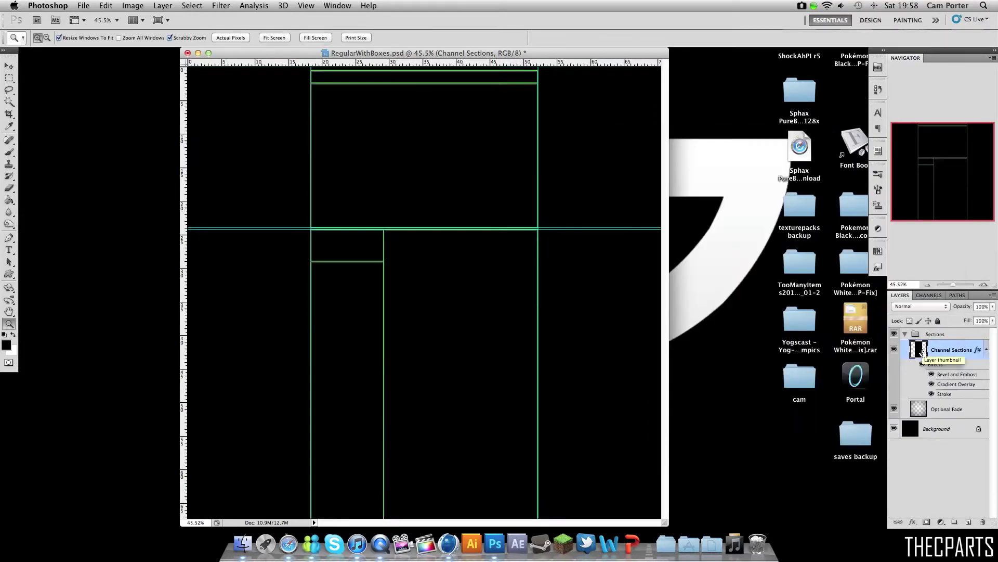
pyautogui.doubleClick(923, 354)
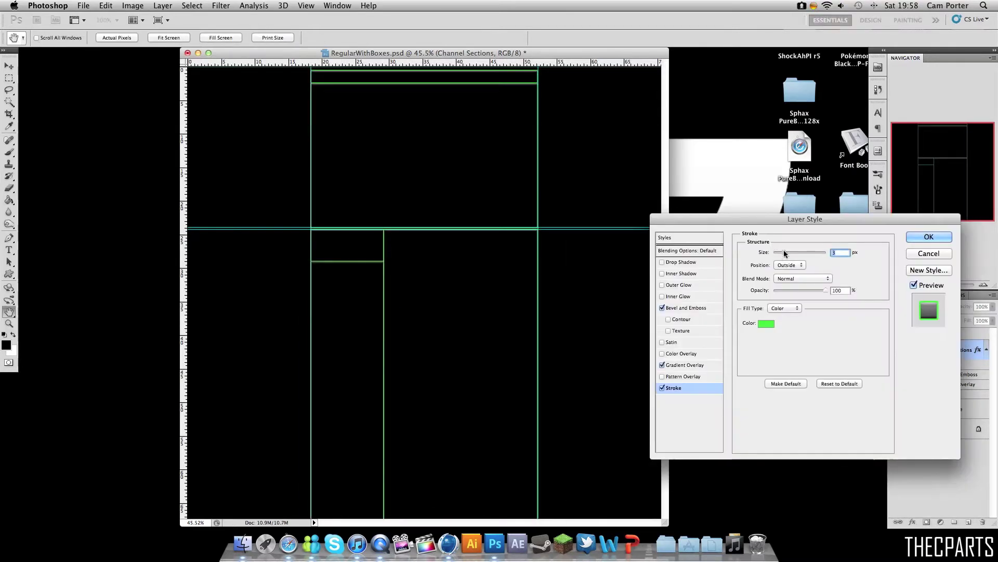
pyautogui.click(662, 387)
pyautogui.click(662, 353)
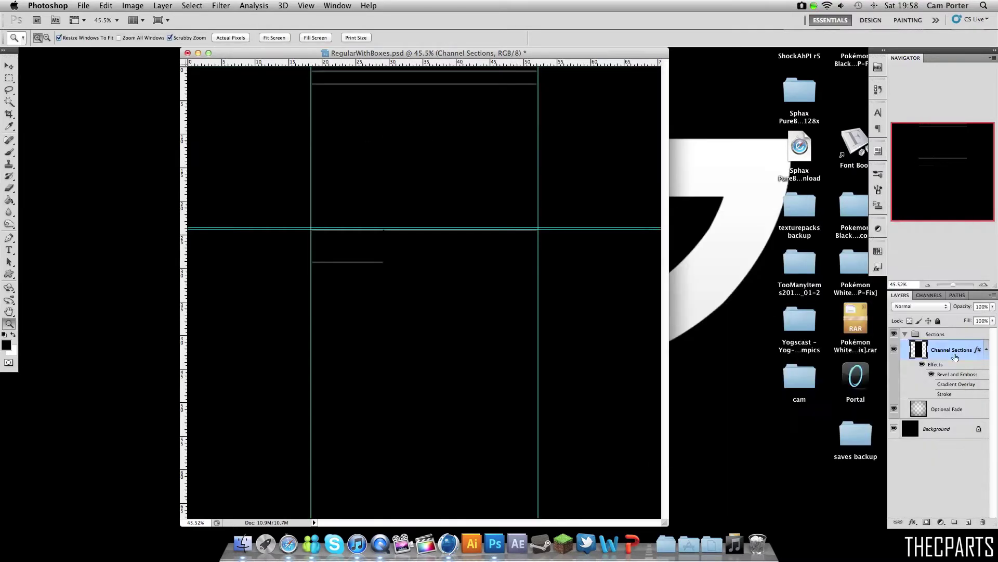
# Step: Rasterize the shape layer and narrow it to about 97% width
pyautogui.rightClick(965, 350)
pyautogui.click(890, 368)
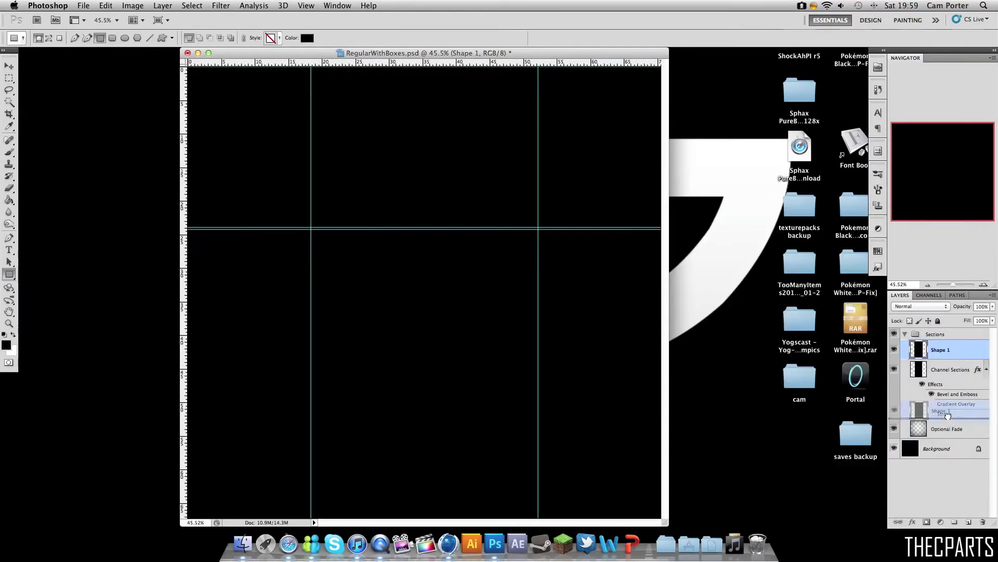
pyautogui.press('Return')
pyautogui.press('Return')
pyautogui.hotkey('ctrl', 't')
pyautogui.moveTo(546, 300); pyautogui.dragTo(544, 300)
pyautogui.press('Return')
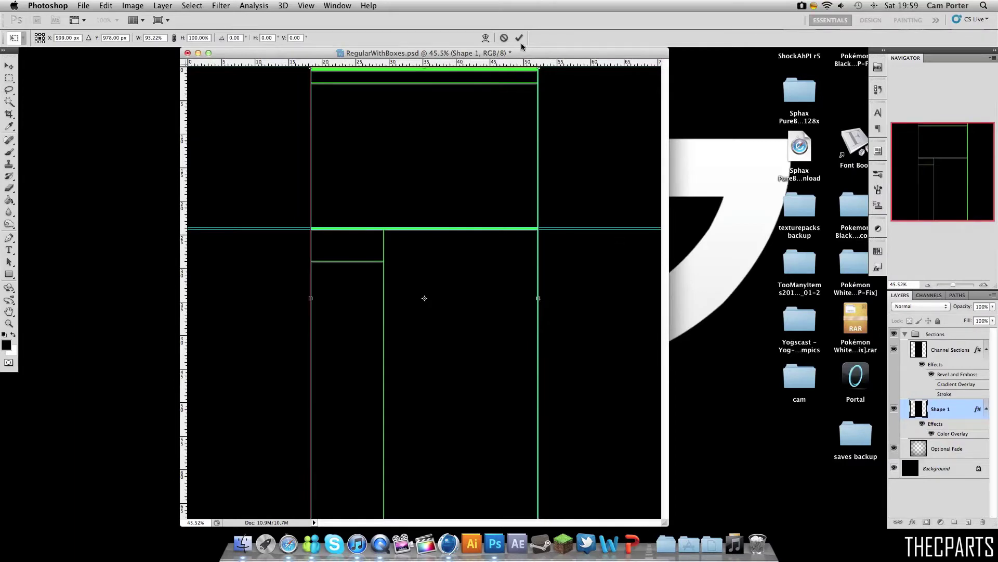
pyautogui.hotkey('ctrl', 'o')
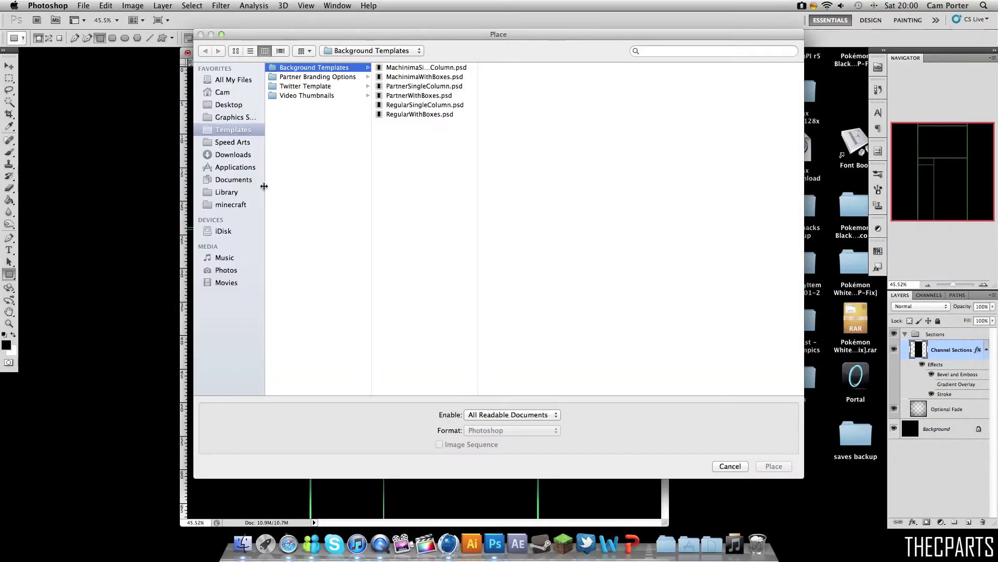
# Step: Place the rendered REC NATION image from the 3D Text folder, shrunk onto the divider line
pyautogui.click(228, 123)
pyautogui.click(411, 264)
pyautogui.click(770, 471)
pyautogui.moveTo(644, 432)
pyautogui.mouseDown()
pyautogui.moveTo(434, 212)
pyautogui.moveTo(463, 227)
pyautogui.moveTo(433, 228)
pyautogui.mouseUp()
pyautogui.press('Return')
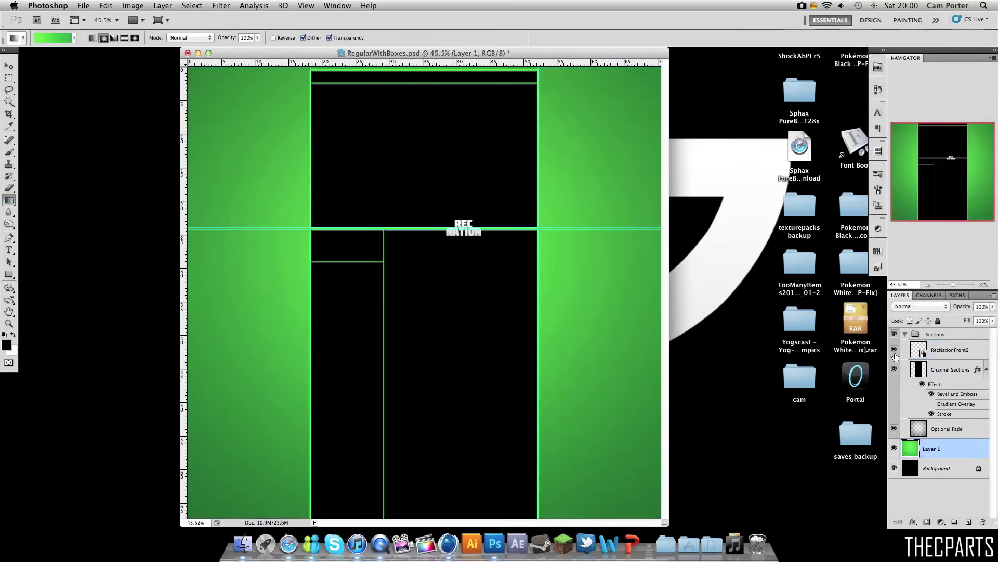
# Step: Make the section boxes' stroke a grey colour with Overlay blending
pyautogui.doubleClick(944, 414)
pyautogui.click(803, 279)
pyautogui.click(766, 322)
pyautogui.click(803, 182)
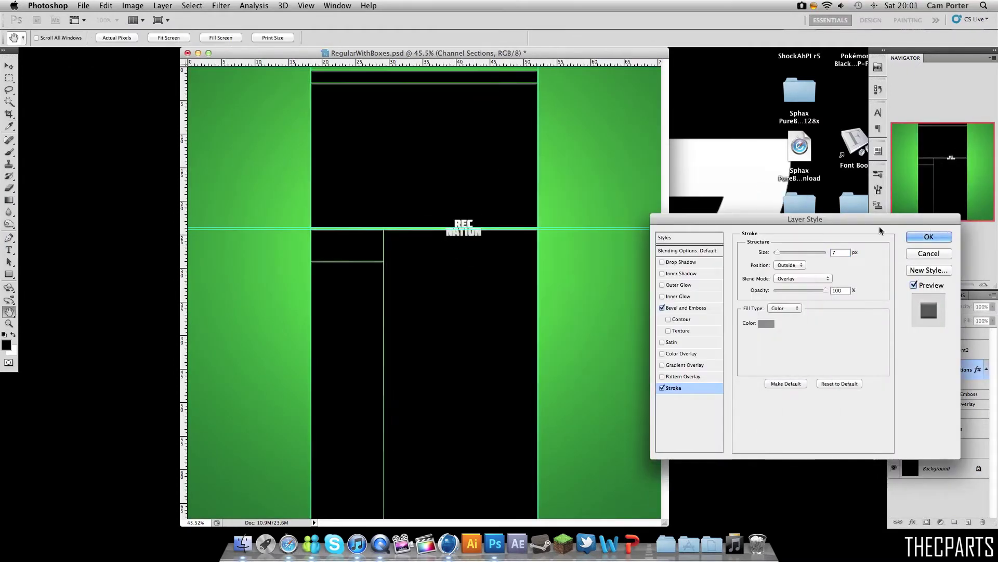
pyautogui.press('Return')
# Step: Give the REC NATION logo layer a drop shadow
pyautogui.press('z')
pyautogui.click(533, 348)
pyautogui.click(911, 522)
pyautogui.click(931, 416)
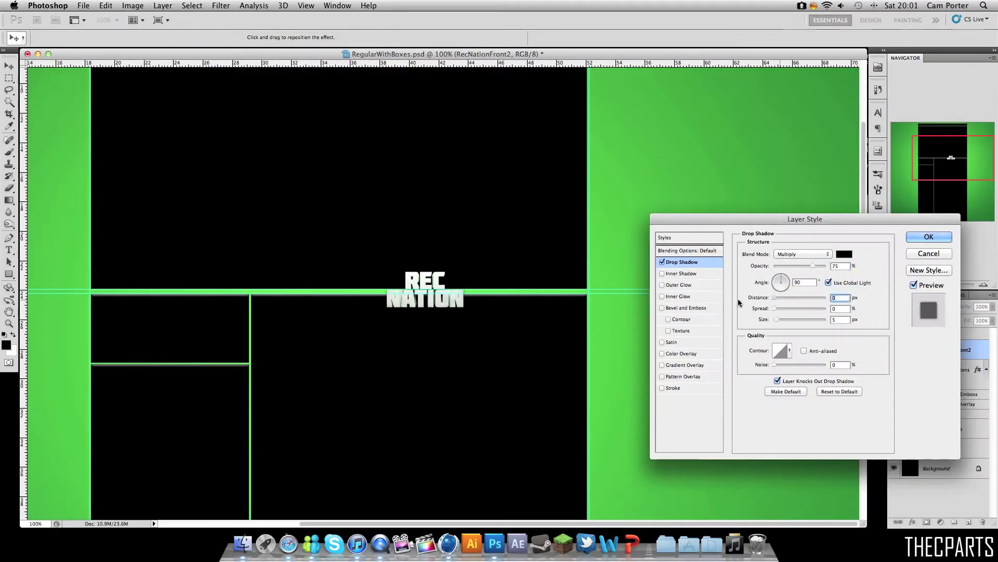
pyautogui.click(925, 237)
pyautogui.keyDown('alt'); pyautogui.click(491, 300); pyautogui.keyUp('alt')
pyautogui.hotkey('ctrl', 'z')
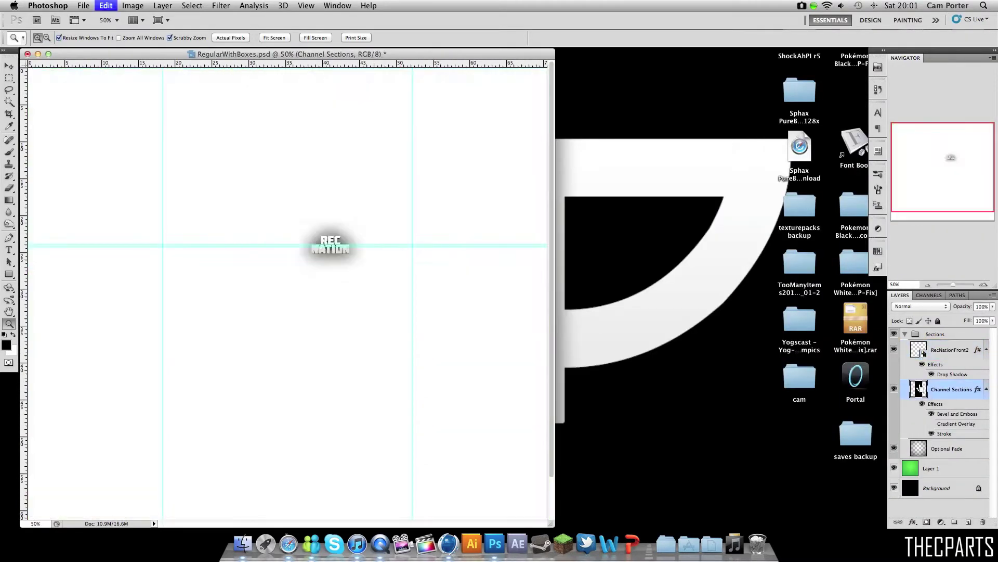
pyautogui.doubleClick(952, 374)
pyautogui.click(924, 237)
# Step: Set the boxes' gradient overlay to Normal blending at 29% opacity
pyautogui.doubleClick(942, 422)
pyautogui.click(803, 253)
pyautogui.click(788, 156)
pyautogui.moveTo(792, 265); pyautogui.dragTo(789, 265)
pyautogui.press('Return')
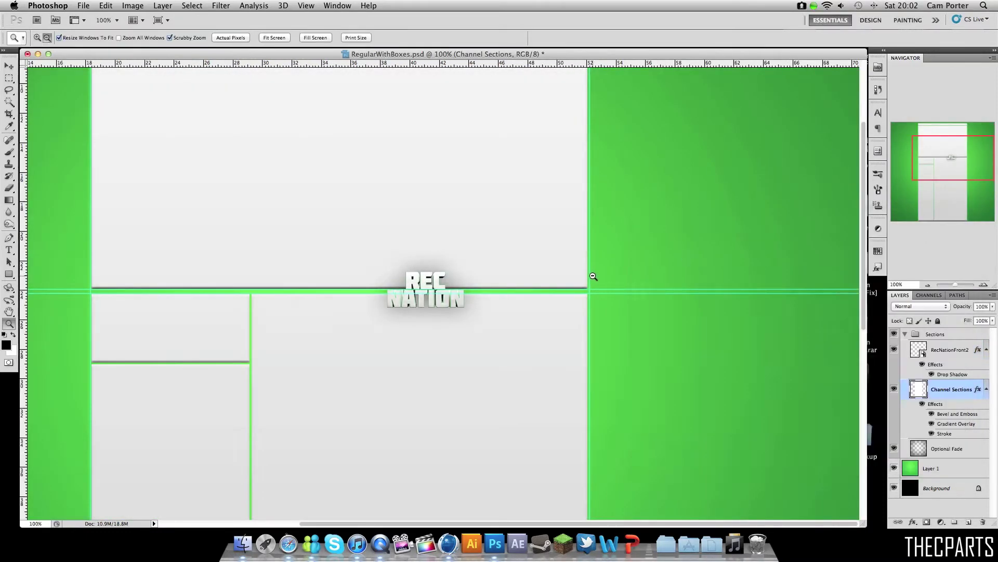
pyautogui.hotkey('ctrl', '-')
# Step: In Cinema 4D, check the render settings and render the angled logo
pyautogui.click(82, 5)
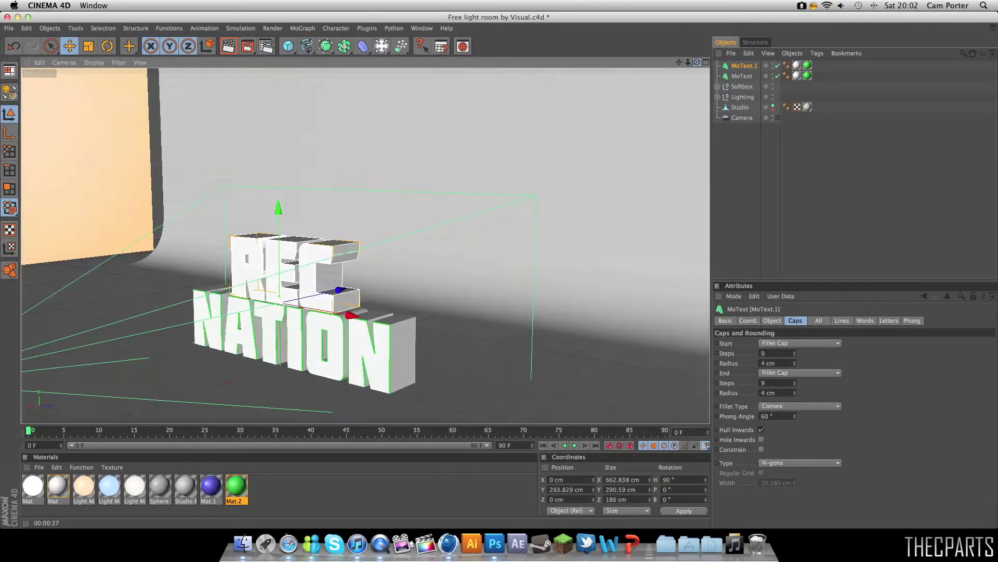
pyautogui.hotkey('ctrl', 'b')
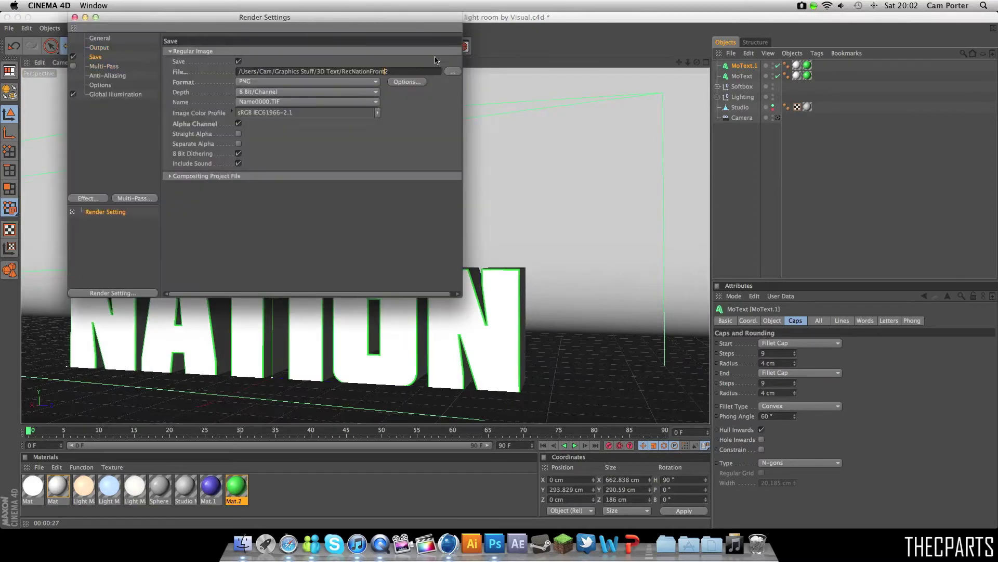
pyautogui.click(75, 19)
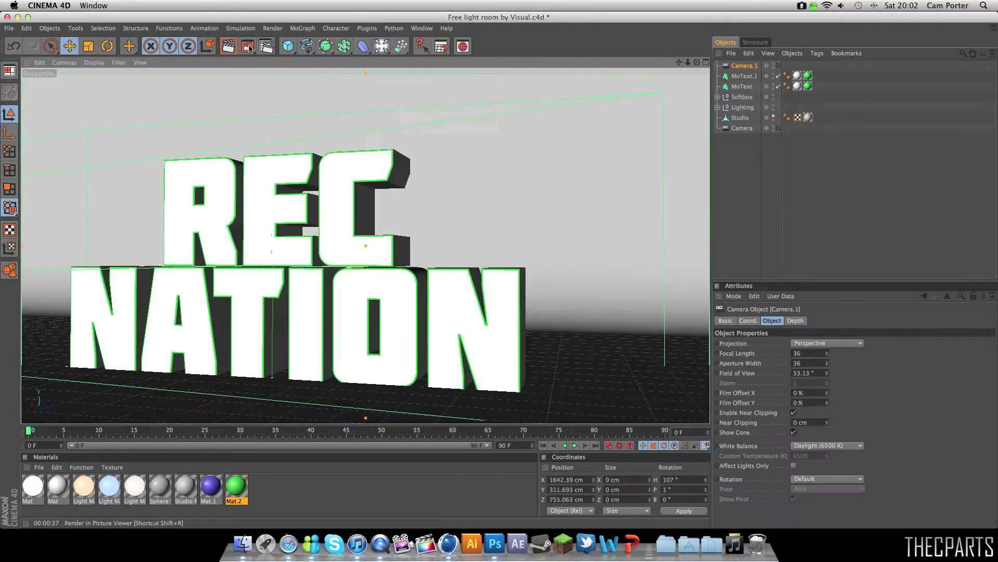
pyautogui.click(249, 48)
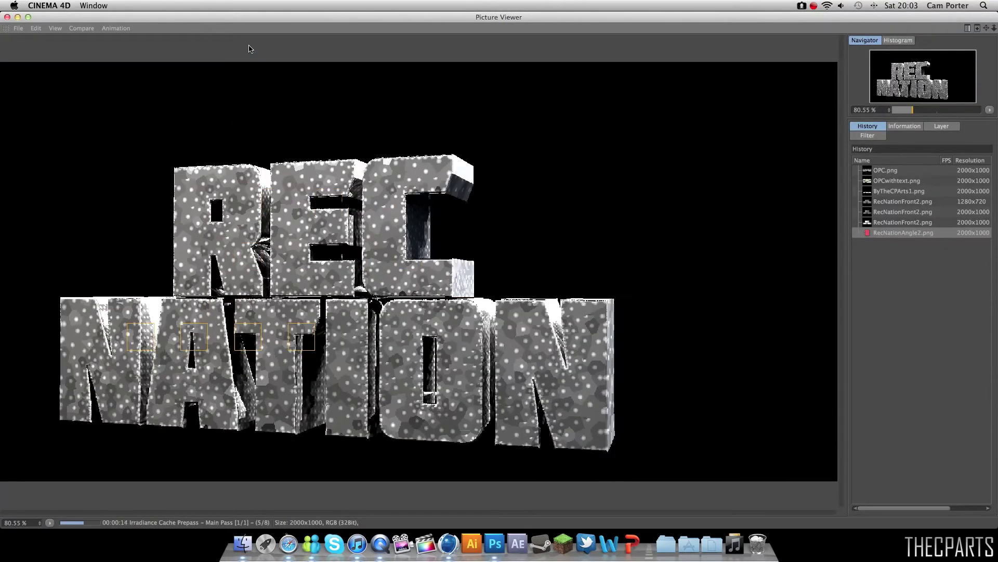
# Step: Try an enlarged, faded duplicate of the REC NATION logo, then delete it
pyautogui.press('super+Tab')
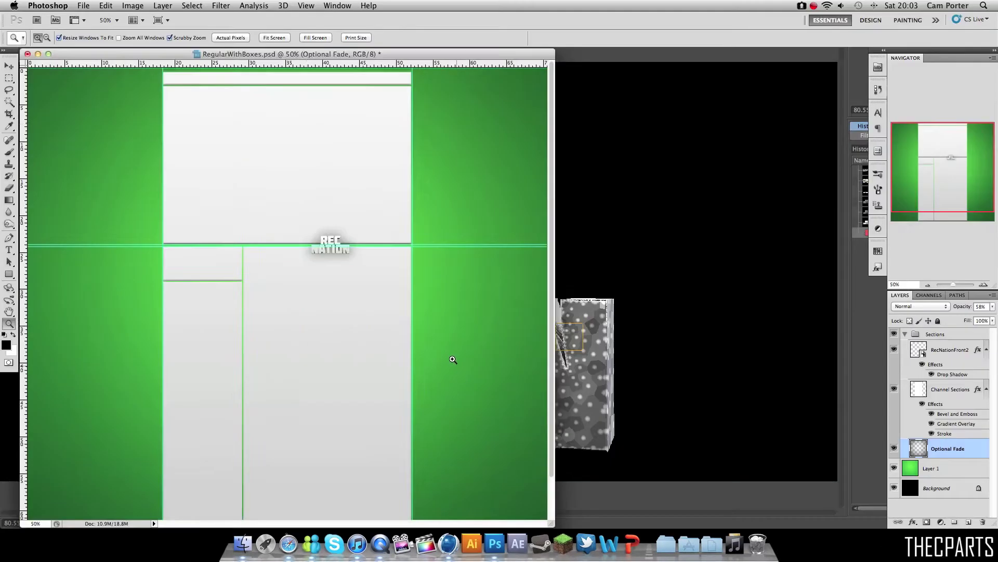
pyautogui.press('super+plus')
pyautogui.press('super+plus')
pyautogui.press('super+j')
pyautogui.press('super+t')
pyautogui.moveTo(473, 334); pyautogui.dragTo(553, 352)
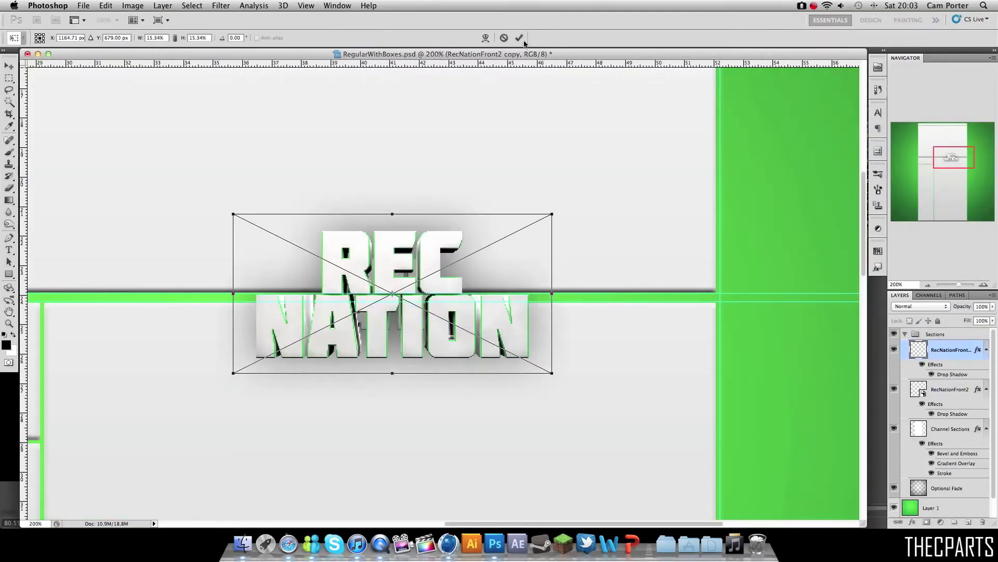
pyautogui.press('Return')
pyautogui.moveTo(962, 306); pyautogui.dragTo(922, 312)
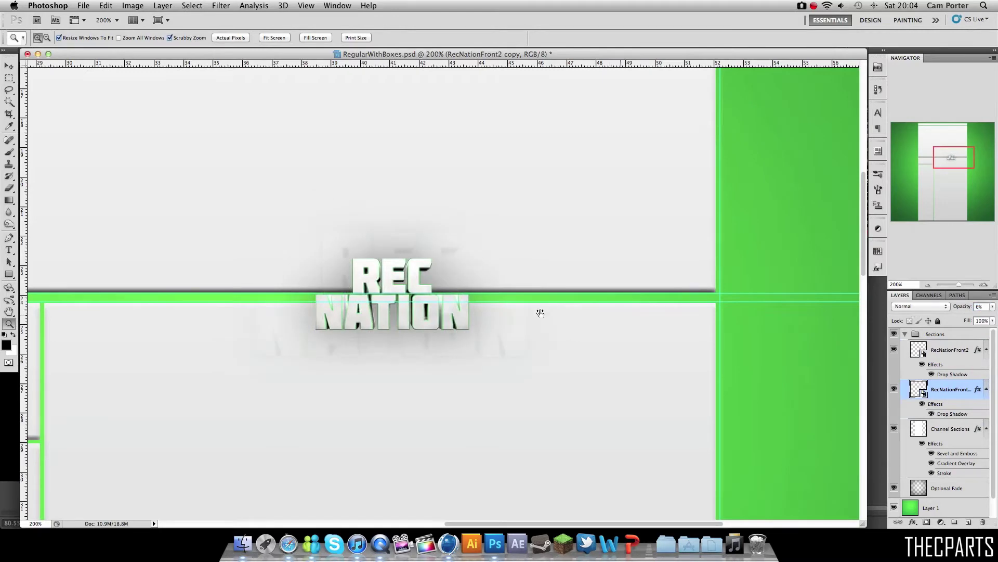
pyautogui.moveTo(540, 312); pyautogui.dragTo(500, 311)
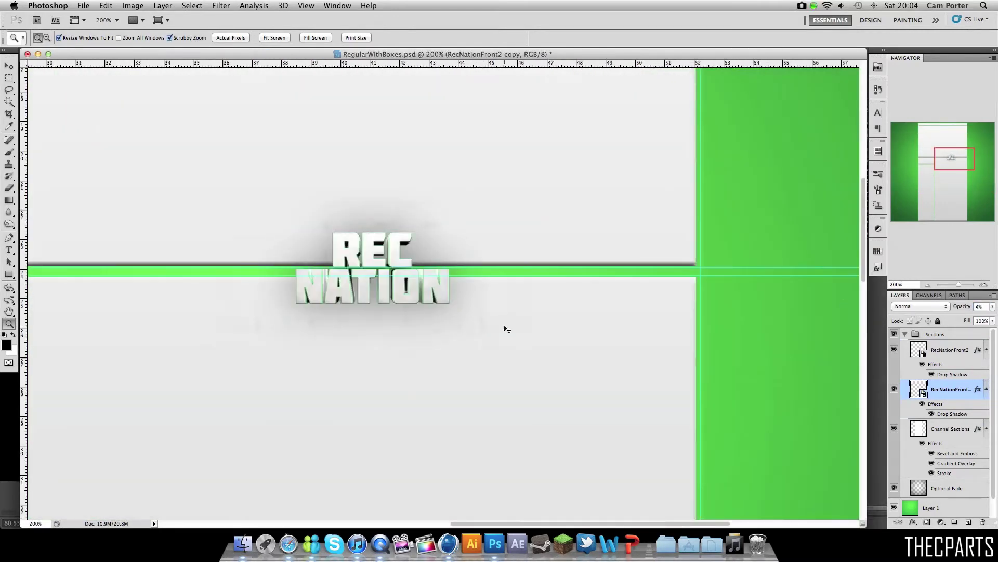
pyautogui.press('BackSpace')
pyautogui.press('super+minus')
pyautogui.press('super+minus')
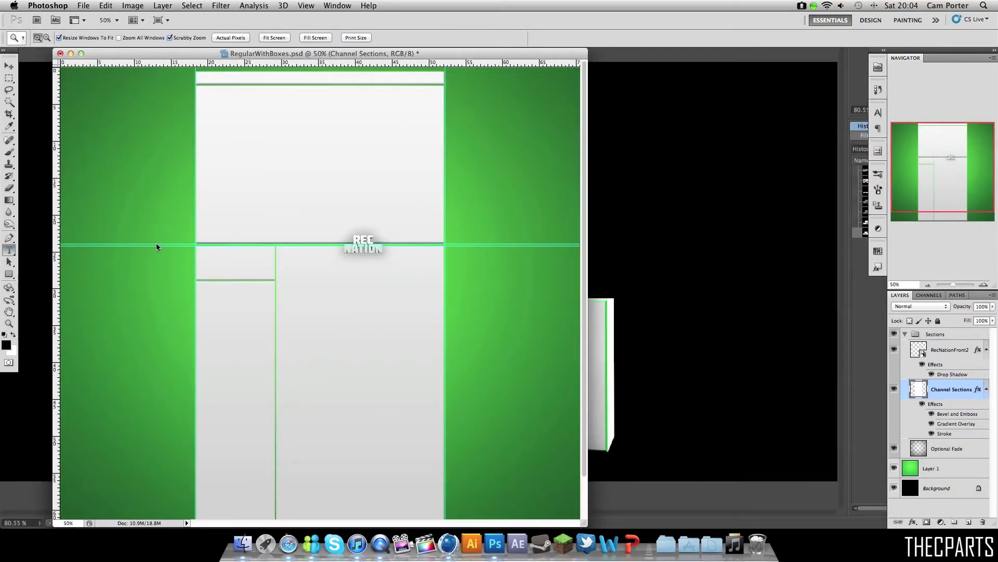
# Step: Type RECNATION text on the left background in the Molot font at 48 pt
pyautogui.press('t')
pyautogui.click(276, 256)
pyautogui.write('RECNAT')
pyautogui.hotkey('ctrl', 'a')
pyautogui.click(120, 38)
pyautogui.scroll(-5, 100, 156)
pyautogui.click(100, 26)
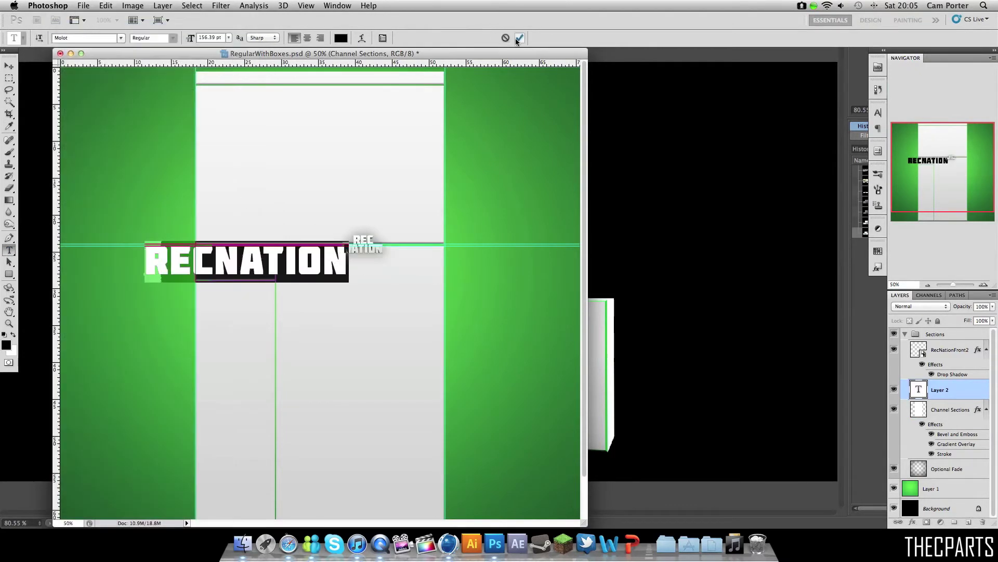
pyautogui.write('48')
pyautogui.press('Return')
pyautogui.hotkey('ctrl', 'Return')
# Step: Duplicate, shift up and merge the RECNATION text into a stacked block of rows
pyautogui.press('v')
pyautogui.hotkey('ctrl', 'j')
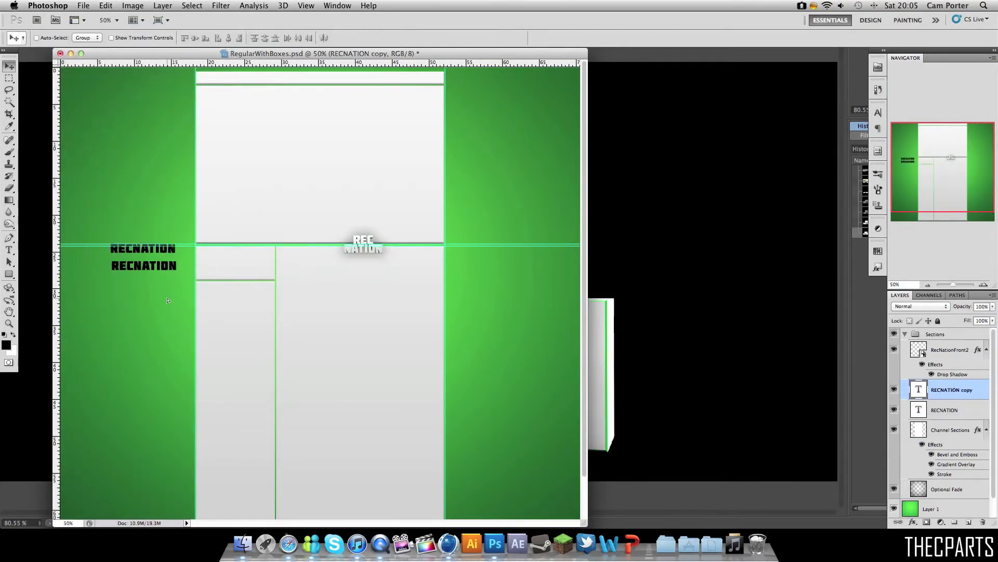
pyautogui.hotkey('ctrl', 'e')
pyautogui.hotkey('ctrl', 'j')
pyautogui.hotkey('shift', 'Up')
pyautogui.hotkey('shift', 'Up')
pyautogui.hotkey('shift', 'Up')
pyautogui.hotkey('ctrl', 'e')
pyautogui.hotkey('ctrl', 'j')
pyautogui.hotkey('shift', 'Up')
pyautogui.hotkey('ctrl', 'e')
pyautogui.hotkey('ctrl', 'j')
pyautogui.keyDown('ctrl'); pyautogui.click(279, 312); pyautogui.keyUp('ctrl')
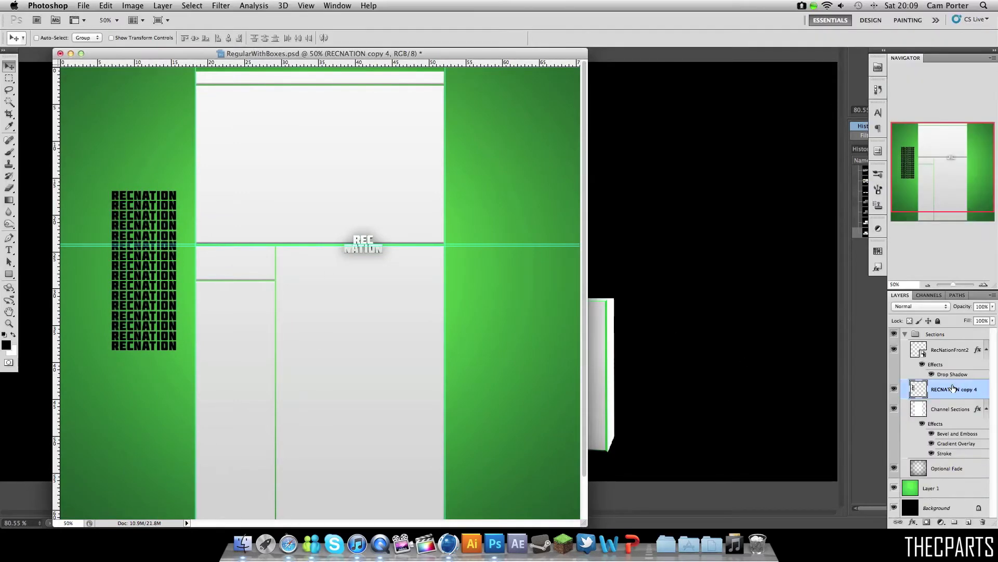
# Step: Extend the RECNATION rows into a column and move it to the canvas top
pyautogui.hotkey('ctrl', 'j')
pyautogui.hotkey('shift', 'Down')
pyautogui.hotkey('ctrl', 'e')
pyautogui.hotkey('ctrl', 'j')
pyautogui.hotkey('shift', 'Up')
pyautogui.moveTo(155, 274); pyautogui.dragTo(171, 147)
# Step: Duplicate the column sideways and merge copies to tile RECNATION across the canvas
pyautogui.hotkey('ctrl', 'e')
pyautogui.hotkey('ctrl', 'j')
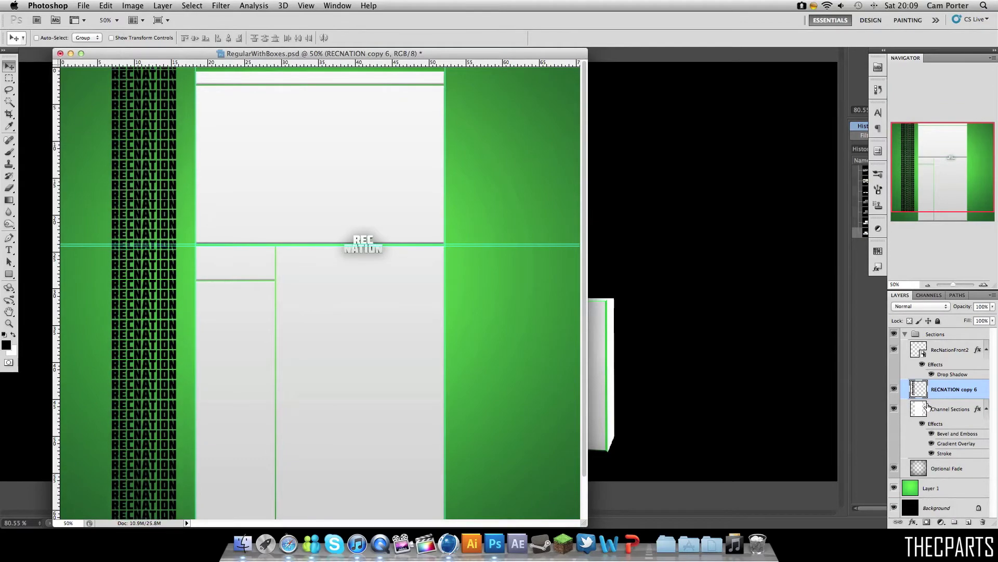
pyautogui.hotkey('shift', 'Left')
pyautogui.hotkey('shift', 'Left')
pyautogui.hotkey('shift', 'Left')
pyautogui.hotkey('shift', 'Left')
pyautogui.hotkey('shift', 'Left')
pyautogui.hotkey('shift', 'Left')
pyautogui.hotkey('shift', 'Left')
pyautogui.hotkey('shift', 'Left')
pyautogui.hotkey('shift', 'Left')
pyautogui.hotkey('ctrl', 'e')
pyautogui.hotkey('ctrl', 'j')
pyautogui.hotkey('shift', 'Right')
pyautogui.hotkey('shift', 'Right')
pyautogui.hotkey('shift', 'Right')
pyautogui.hotkey('shift', 'Right')
pyautogui.hotkey('shift', 'Right')
pyautogui.hotkey('shift', 'Right')
pyautogui.hotkey('ctrl', 'e')
pyautogui.hotkey('ctrl', 'j')
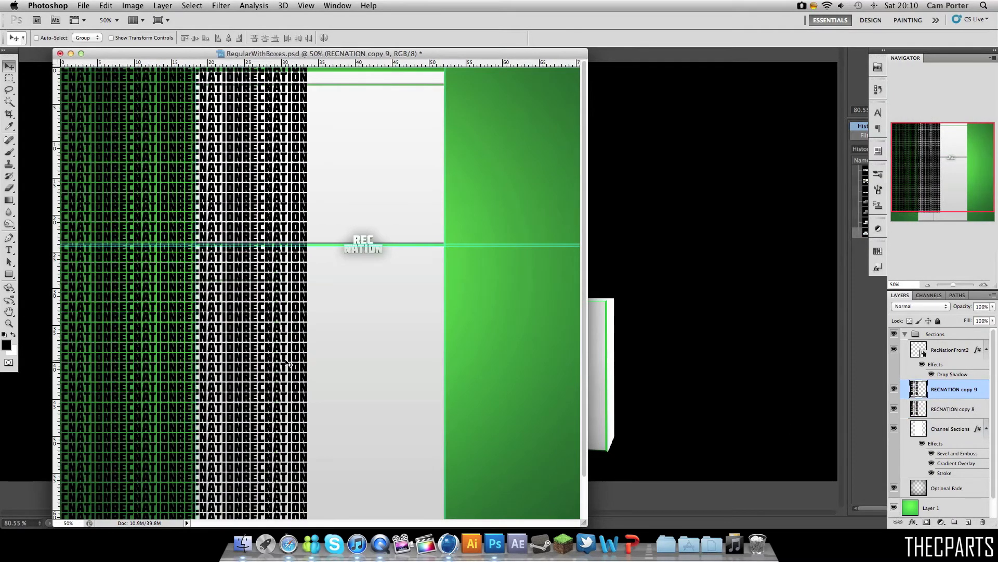
pyautogui.moveTo(106, 350)
pyautogui.mouseDown()
pyautogui.moveTo(361, 350)
pyautogui.moveTo(548, 380)
pyautogui.mouseUp()
pyautogui.hotkey('ctrl', 'j')
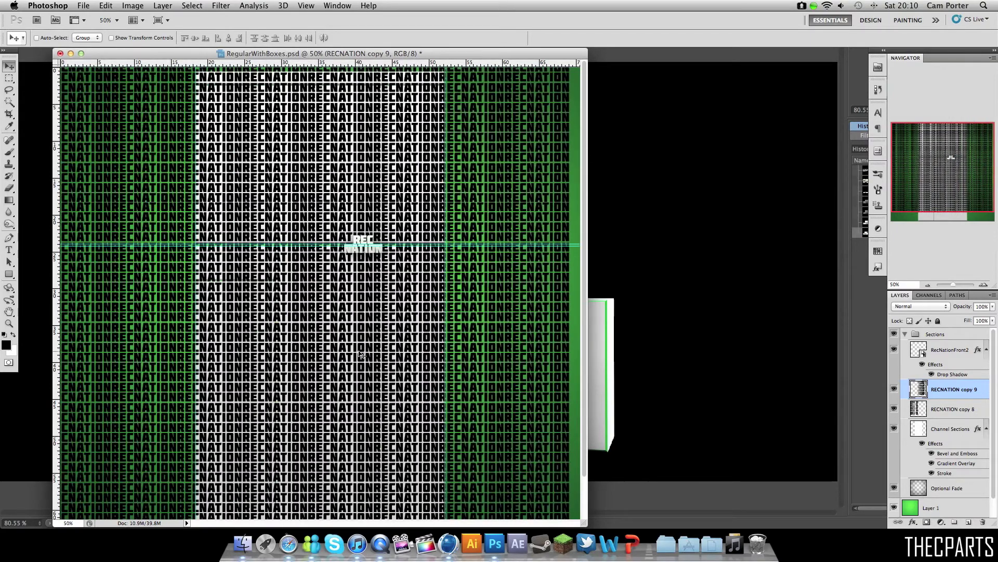
pyautogui.hotkey('shift', 'Right')
pyautogui.hotkey('shift', 'Right')
pyautogui.hotkey('shift', 'Right')
pyautogui.hotkey('shift', 'Right')
pyautogui.hotkey('shift', 'Right')
pyautogui.hotkey('shift', 'Right')
pyautogui.hotkey('shift', 'Right')
pyautogui.hotkey('shift', 'Right')
# Step: Merge the RECNATION layers, move the pattern below the section boxes and make it nearly transparent
pyautogui.rightClick(954, 428)
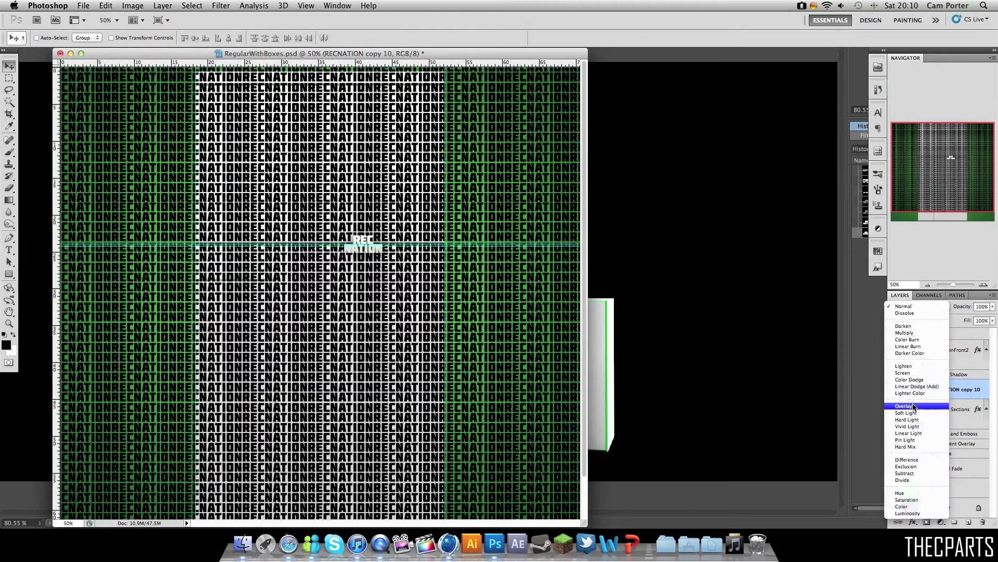
pyautogui.click(931, 408)
pyautogui.moveTo(936, 416); pyautogui.dragTo(936, 476)
pyautogui.press('0')
pyautogui.press('5')
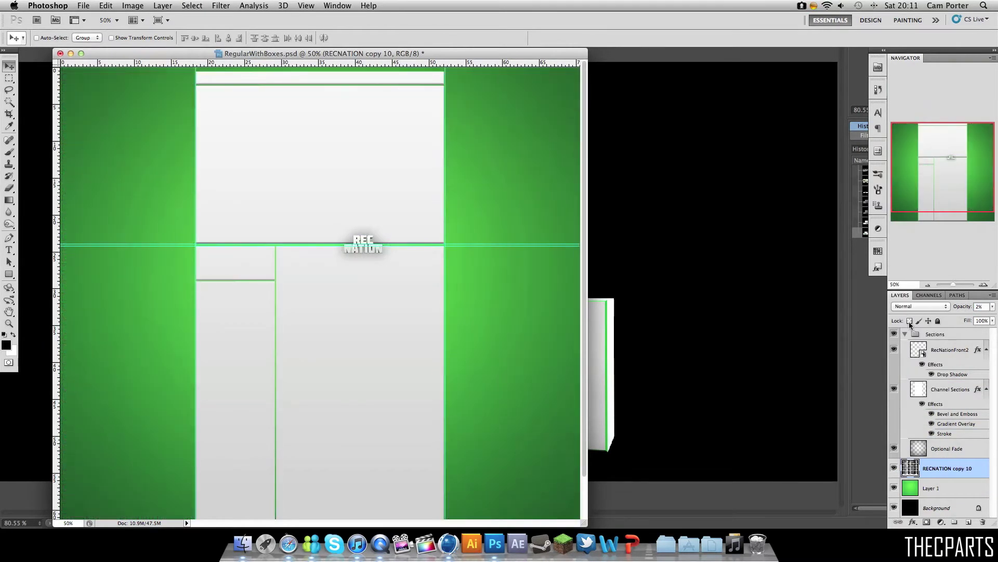
pyautogui.click(83, 5)
# Step: Place the angled REC NATION render, resized and rotated at the lower right
pyautogui.click(93, 181)
pyautogui.click(416, 194)
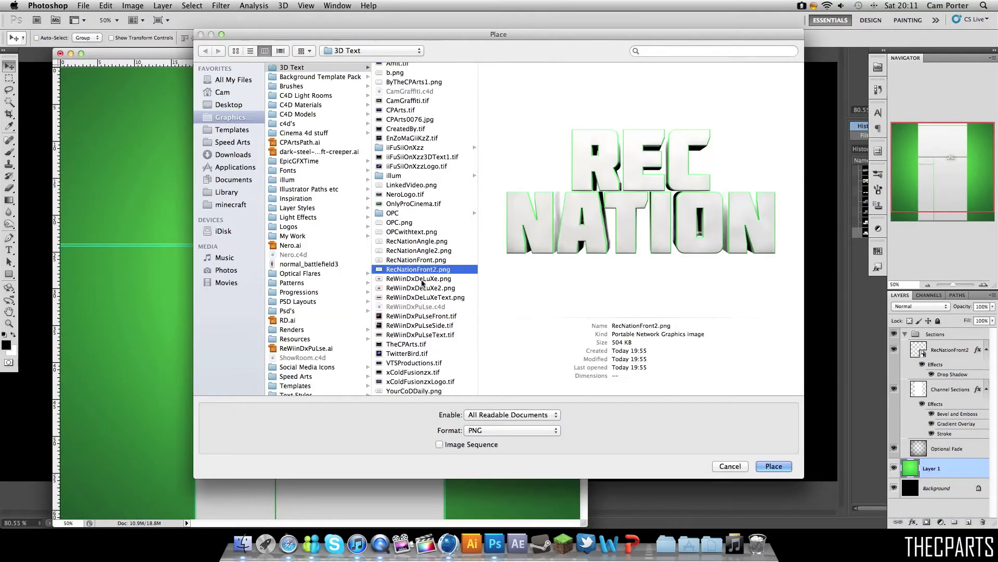
pyautogui.click(834, 466)
pyautogui.moveTo(494, 262); pyautogui.dragTo(487, 384)
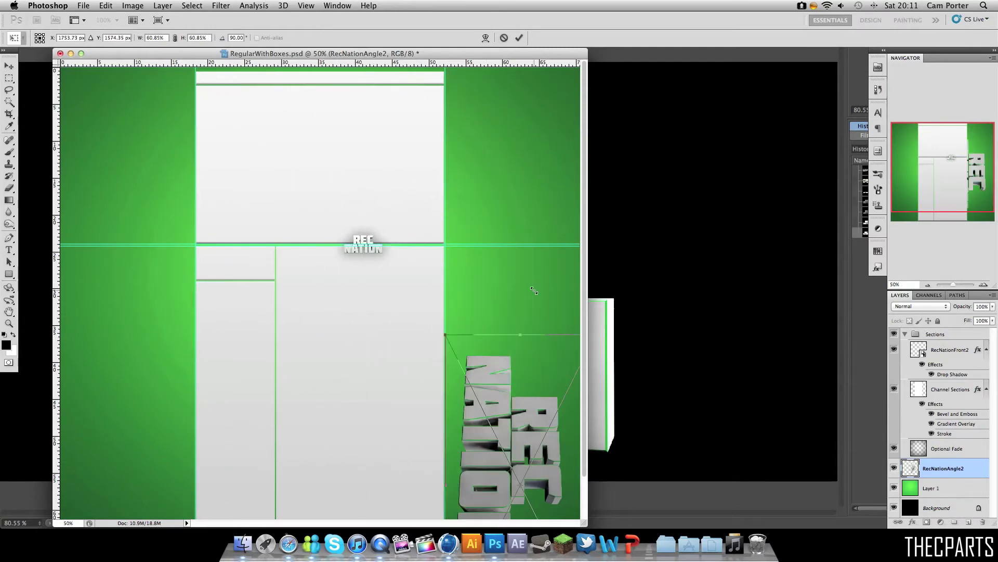
pyautogui.moveTo(437, 445); pyautogui.dragTo(439, 408)
pyautogui.press('Return')
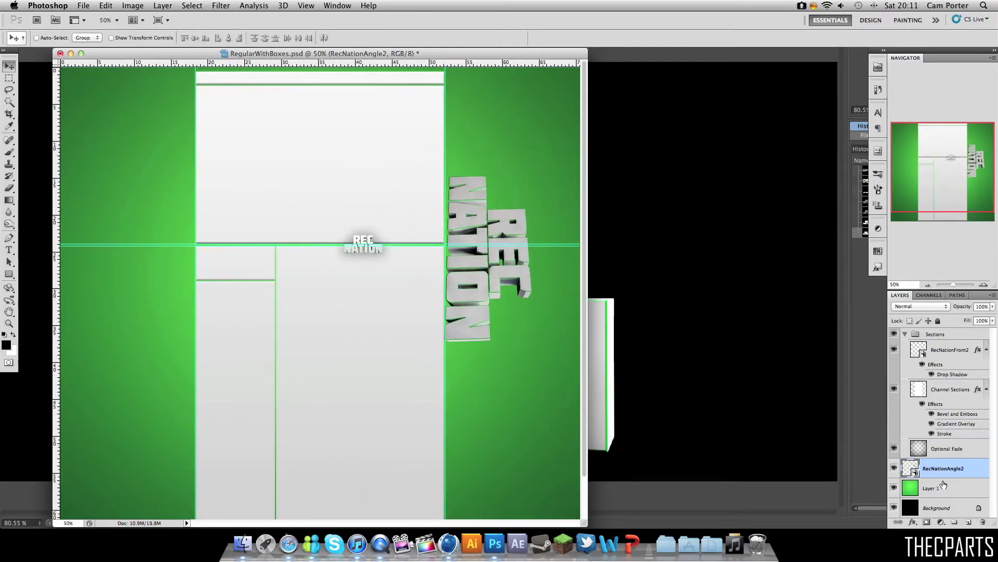
# Step: Give the angled logo layer a drop shadow
pyautogui.rightClick(944, 468)
pyautogui.click(938, 496)
pyautogui.doubleClick(938, 496)
pyautogui.press('Return')
# Step: Duplicate the angled logo, move the copy beneath the original and lower its opacity
pyautogui.hotkey('ctrl', 'j')
pyautogui.hotkey('ctrl', 't')
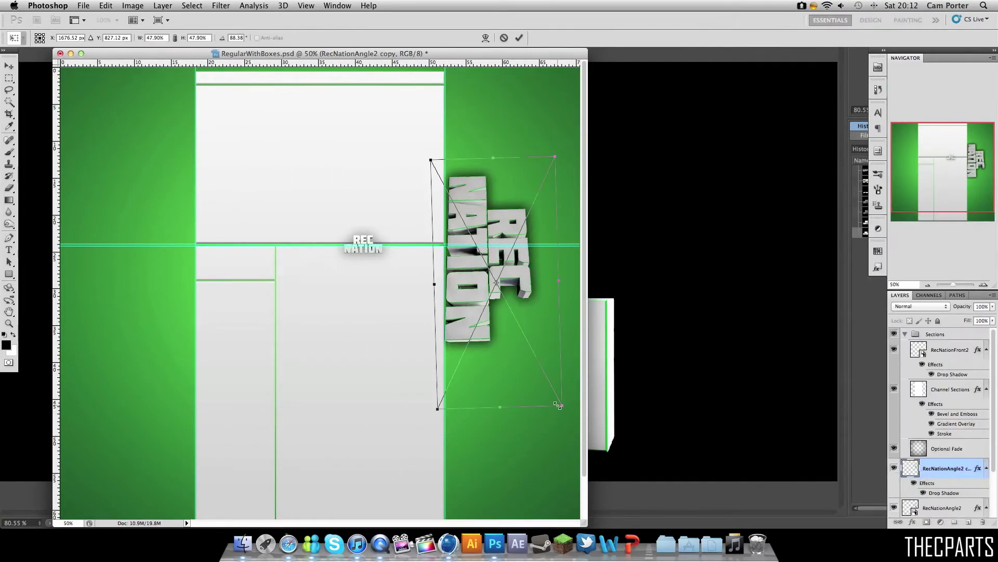
pyautogui.press('Return')
pyautogui.hotkey('ctrl', '[')
pyautogui.press('3')
pyautogui.press('1')
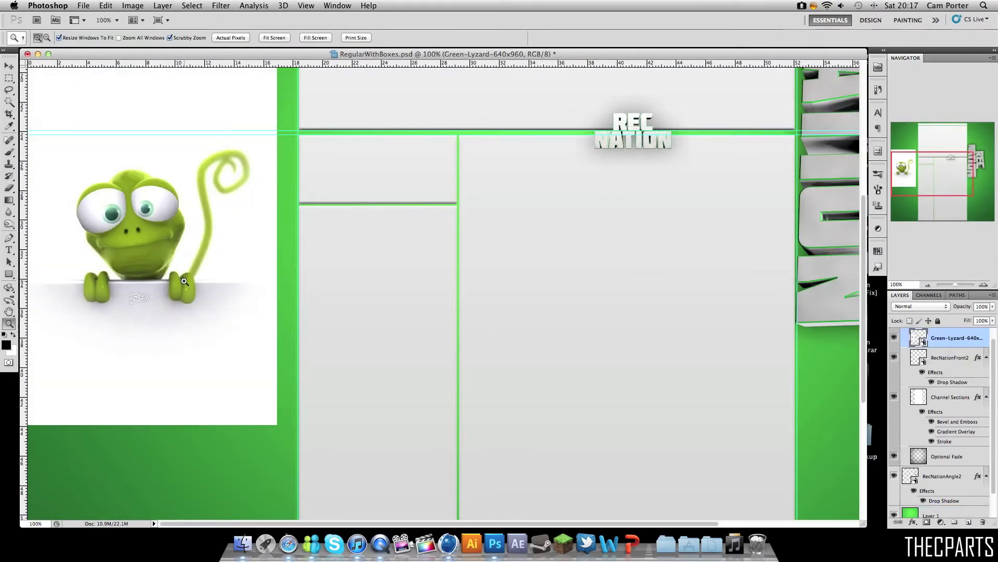
# Step: Rasterize the Green-Lyzard layer and delete the white background around the lizard
pyautogui.rightClick(957, 338)
pyautogui.click(878, 370)
pyautogui.press('Delete')
pyautogui.hotkey('ctrl', 'd')
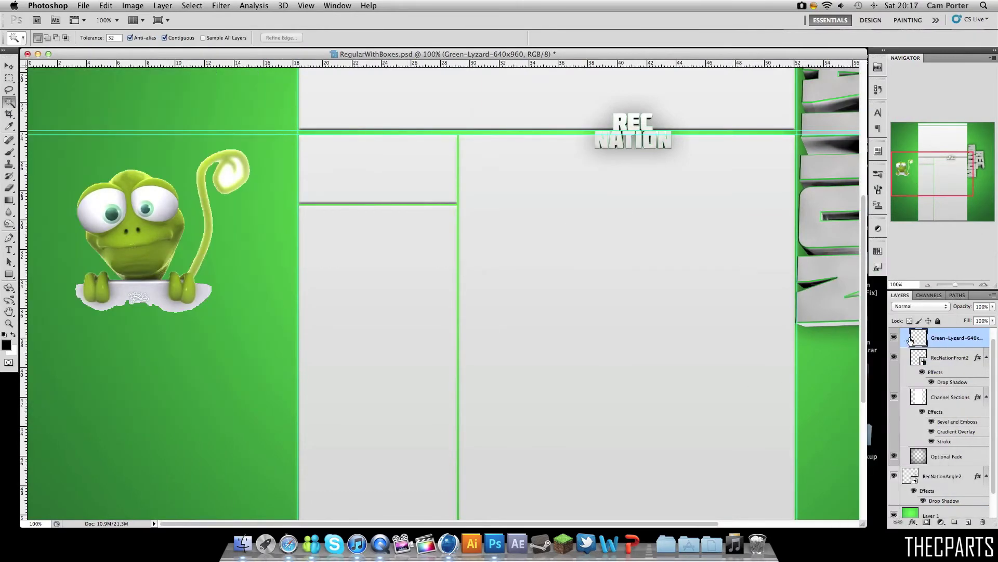
# Step: Refine the lizard selection's edge with a 2.5 px feather and adjusted contrast
pyautogui.click(192, 6)
pyautogui.click(208, 130)
pyautogui.moveTo(483, 250); pyautogui.dragTo(488, 250)
pyautogui.click(481, 264)
pyautogui.click(551, 374)
# Step: Undo the background removal and zoom in on the lizard to trace it with the Pen tool
pyautogui.hotkey('ctrl', 'z')
pyautogui.press('p')
pyautogui.hotkey('ctrl', '+')
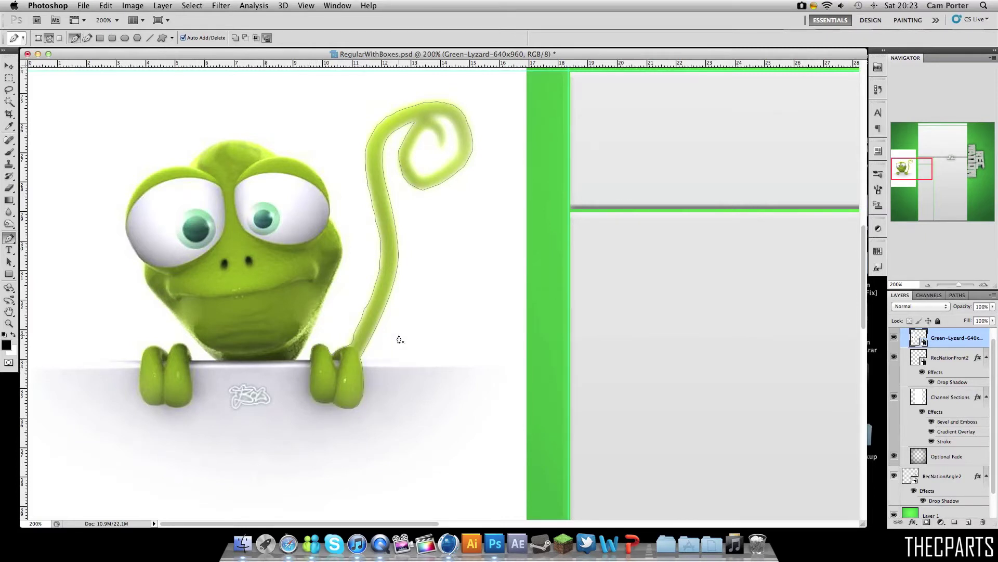
# Step: Cut the traced tail and right hand onto a new layer
pyautogui.press('super+Return')
pyautogui.press('m')
pyautogui.rightClick(391, 215)
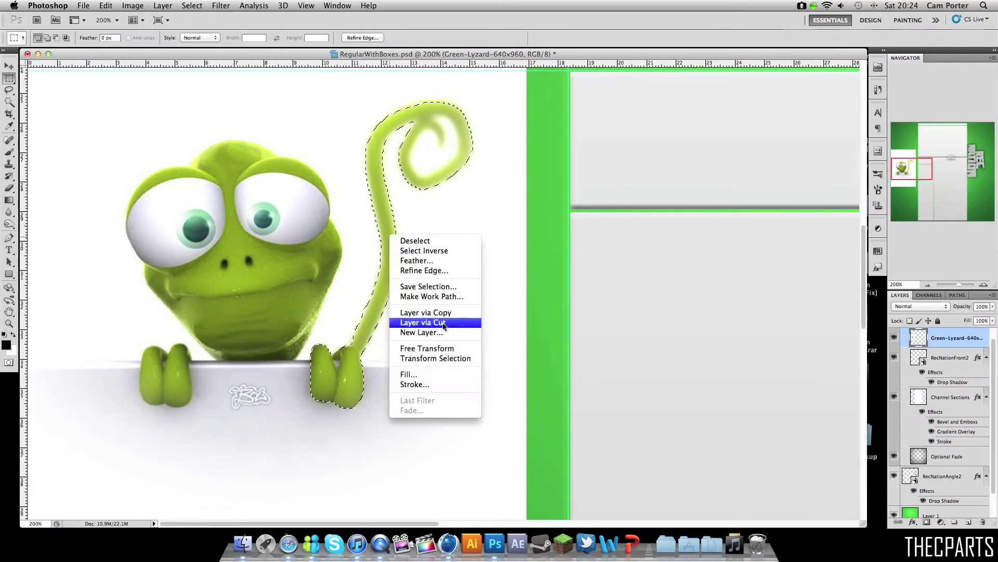
pyautogui.click(416, 248)
pyautogui.click(942, 358)
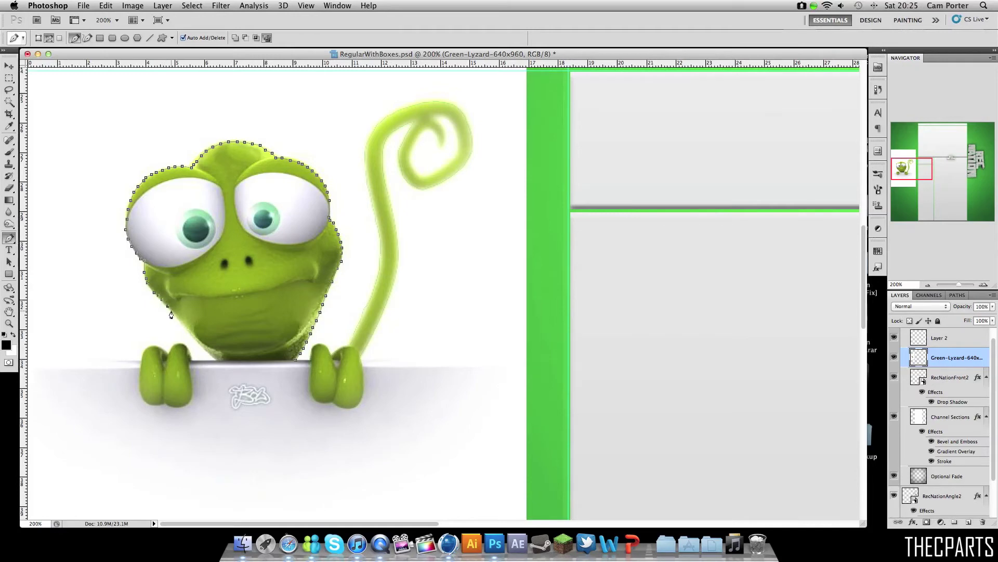
# Step: Copy the traced lizard head onto its own new layer
pyautogui.rightClick(297, 365)
pyautogui.click(328, 396)
pyautogui.click(557, 214)
pyautogui.rightClick(268, 214)
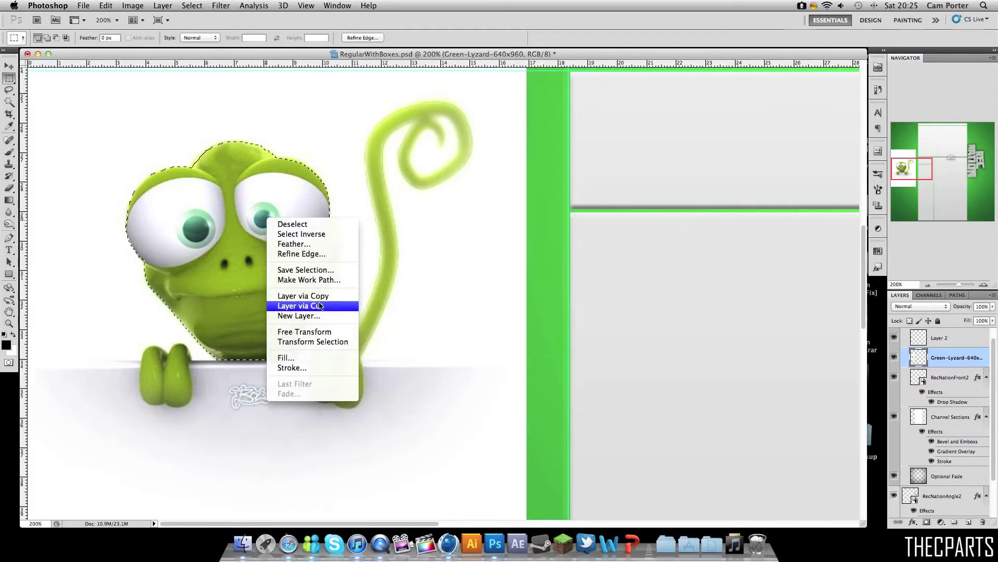
pyautogui.click(294, 305)
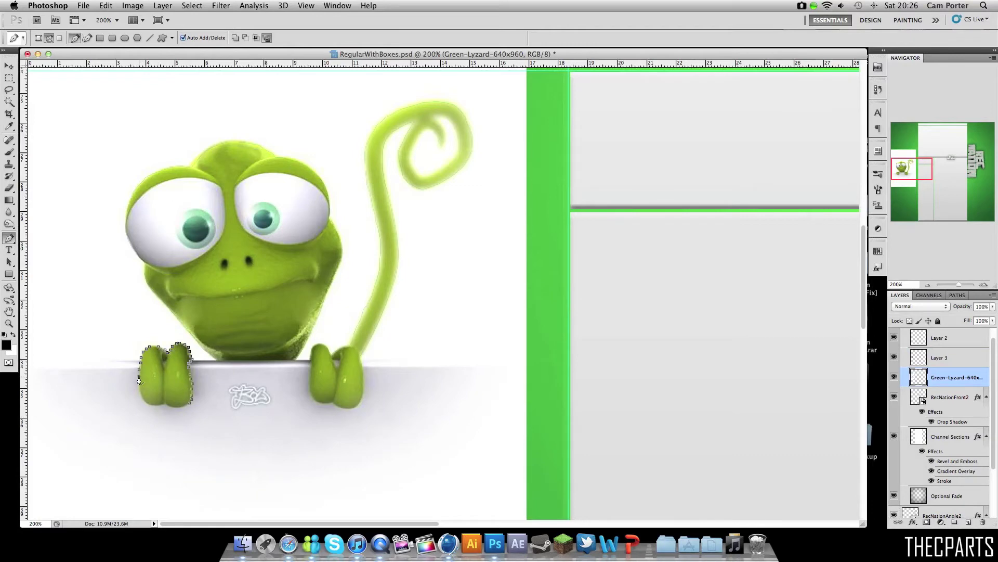
# Step: Cut the traced fingers onto a new layer
pyautogui.rightClick(192, 407)
pyautogui.press('Return')
pyautogui.rightClick(224, 391)
pyautogui.click(236, 429)
# Step: Delete the original lizard layer and merge the cut-out pieces into one layer
pyautogui.click(963, 397)
pyautogui.press('Delete')
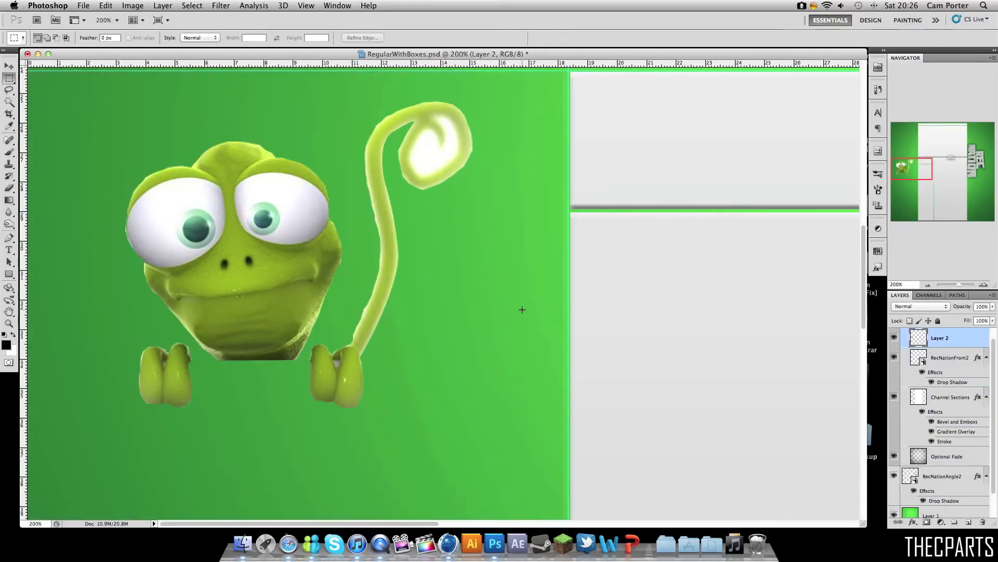
pyautogui.hotkey('ctrl', 'e')
pyautogui.hotkey('ctrl', 'e')
# Step: Rotate the merged lizard 90° counter-clockwise and place it beside the left white box
pyautogui.hotkey('ctrl', '-')
pyautogui.hotkey('ctrl', 't')
pyautogui.moveTo(201, 300); pyautogui.dragTo(274, 320)
pyautogui.press('Return')
# Step: Remove the white patch trapped inside the lizard's tail swirl
pyautogui.press('z')
pyautogui.click(190, 223)
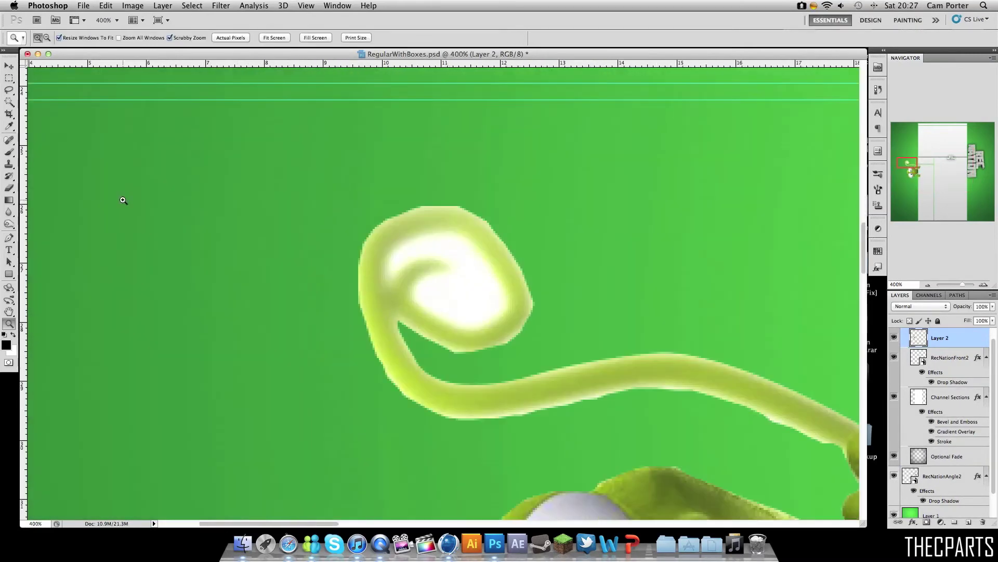
pyautogui.press('p')
pyautogui.moveTo(413, 300); pyautogui.dragTo(415, 287)
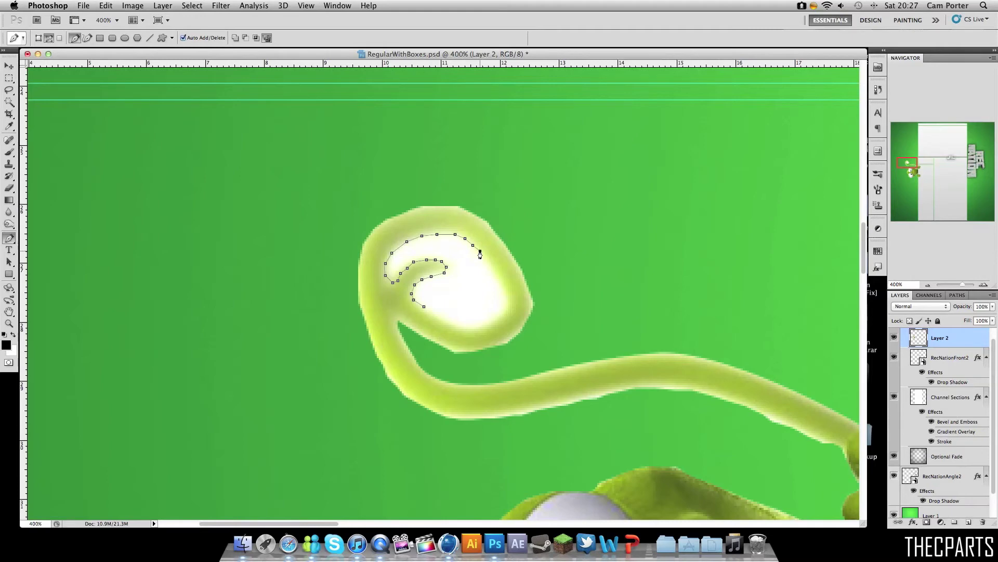
pyautogui.rightClick(455, 289)
pyautogui.click(511, 337)
pyautogui.press('z')
pyautogui.hotkey('ctrl', '1')
pyautogui.moveTo(462, 312); pyautogui.dragTo(503, 365)
pyautogui.keyDown('alt'); pyautogui.click(504, 365); pyautogui.keyUp('alt')
pyautogui.keyDown('alt'); pyautogui.click(354, 346); pyautogui.keyUp('alt')
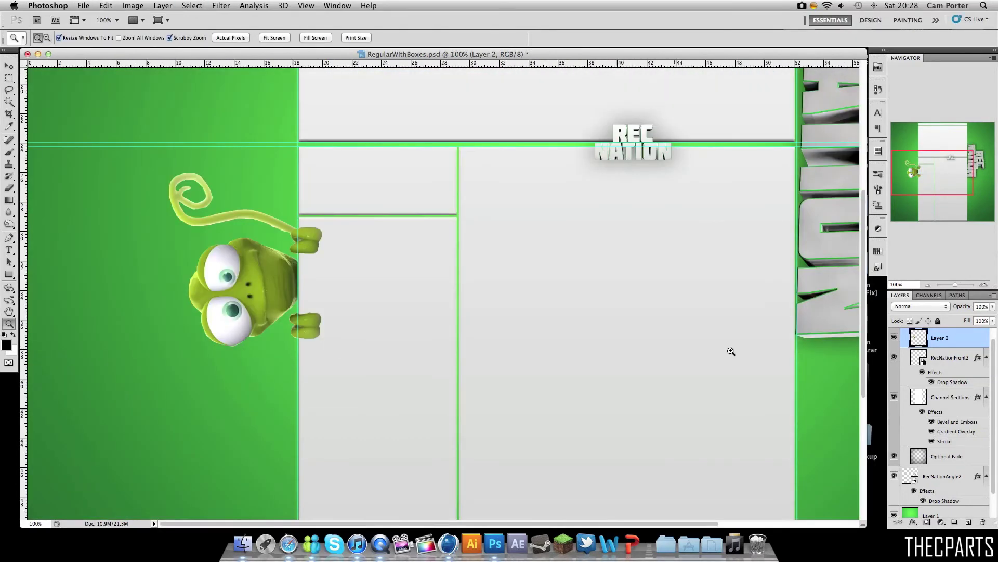
# Step: Shrink the lizard to about 64% and move it up near the top of the left box
pyautogui.press('v')
pyautogui.hotkey('ctrl', 't')
pyautogui.moveTo(167, 345); pyautogui.dragTo(223, 283)
pyautogui.moveTo(254, 182); pyautogui.dragTo(256, 163)
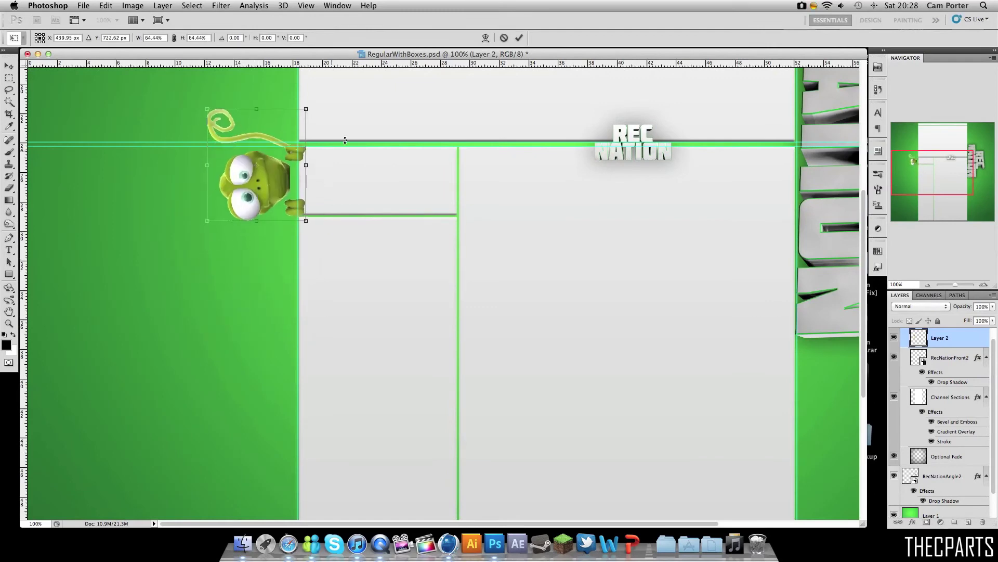
pyautogui.press('Return')
# Step: Refine the lizard's cut-out edges with a 2.2 px radius
pyautogui.click(192, 5)
pyautogui.click(282, 127)
pyautogui.click(492, 250)
pyautogui.moveTo(490, 203); pyautogui.dragTo(486, 206)
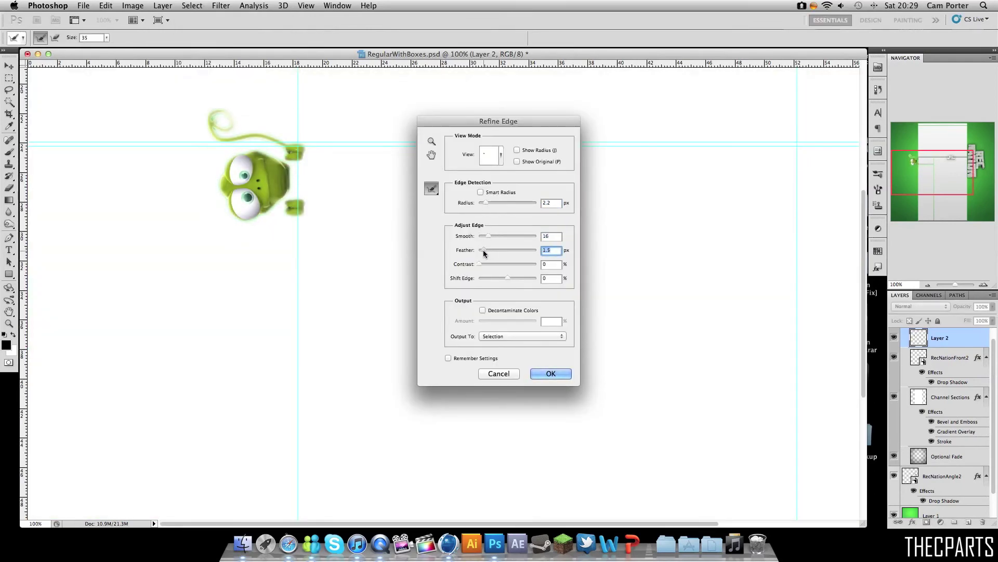
pyautogui.click(551, 373)
# Step: Start adding a drop shadow to the lizard layer from the layer effects list
pyautogui.press('v')
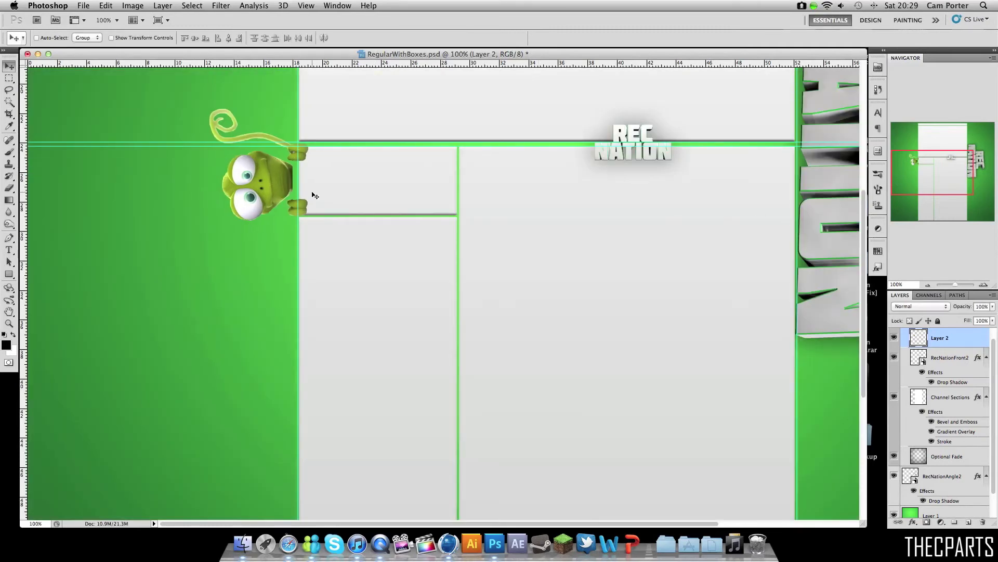
pyautogui.click(912, 522)
pyautogui.click(907, 411)
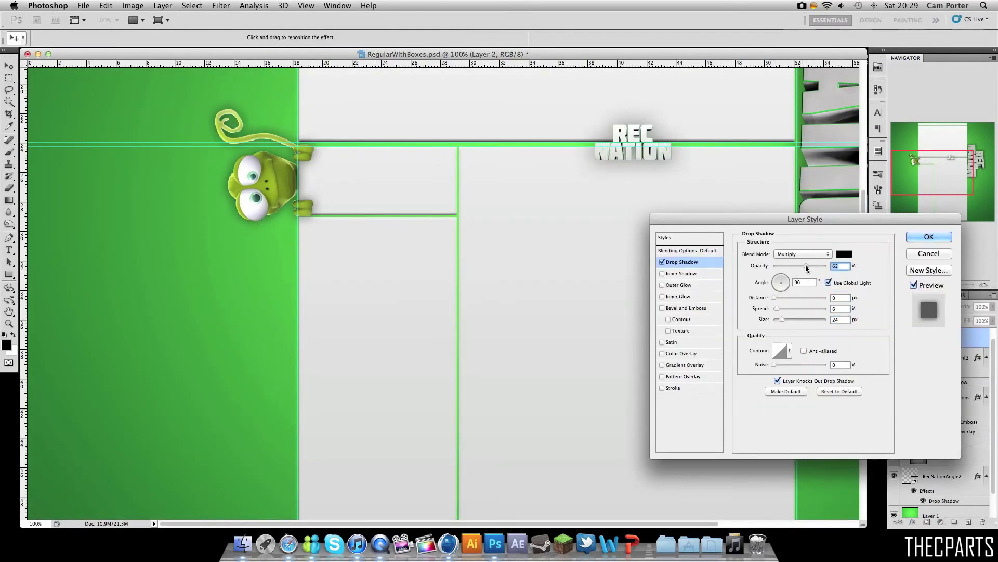
# Step: Confirm the drop shadow at 100% opacity, 0 px distance, 6% spread, 24 px size, and zoom in
pyautogui.press('Return')
pyautogui.hotkey('ctrl', '+')
pyautogui.hotkey('ctrl', '+')
pyautogui.click(9, 225)
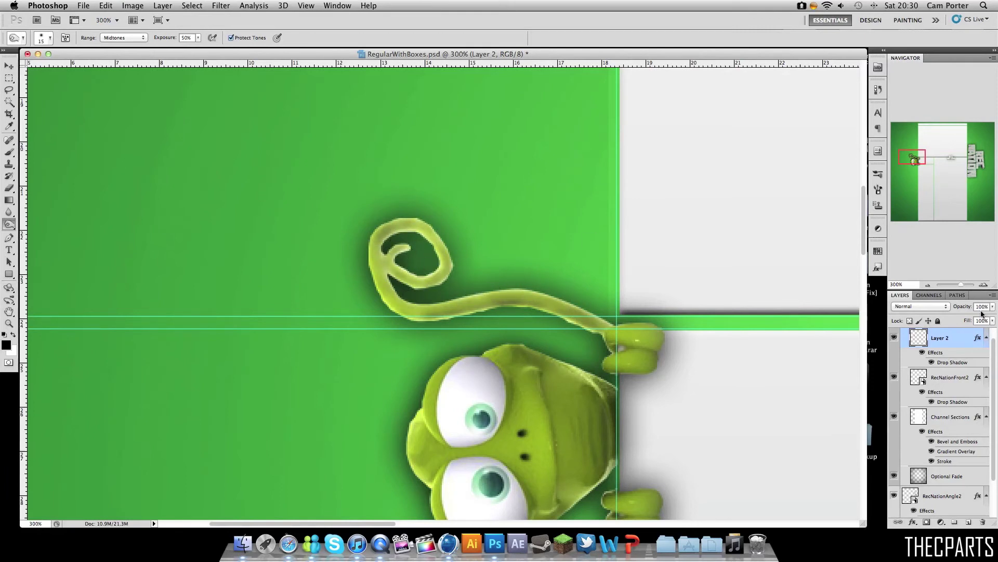
pyautogui.click(50, 222)
# Step: Try a larger green outer glow on the lizard, then switch it off
pyautogui.doubleClick(947, 362)
pyautogui.click(764, 291)
pyautogui.click(661, 287)
pyautogui.click(756, 176)
pyautogui.moveTo(779, 344)
pyautogui.mouseDown()
pyautogui.moveTo(793, 342)
pyautogui.moveTo(778, 330)
pyautogui.mouseUp()
pyautogui.click(662, 285)
# Step: Try gradient overlay, pattern overlay and a stroke outline, then turn the stroke off
pyautogui.click(662, 365)
pyautogui.click(662, 376)
pyautogui.click(662, 388)
pyautogui.click(765, 322)
pyautogui.click(756, 178)
pyautogui.click(662, 388)
# Step: Review the drop shadow's blend settings, then try and disable an inner glow
pyautogui.click(681, 262)
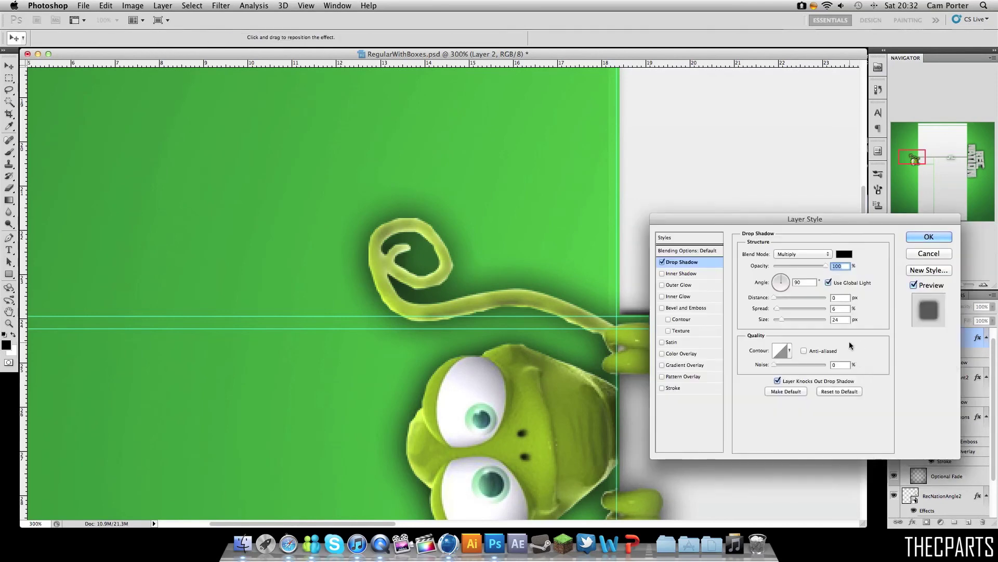
pyautogui.click(804, 254)
pyautogui.click(679, 297)
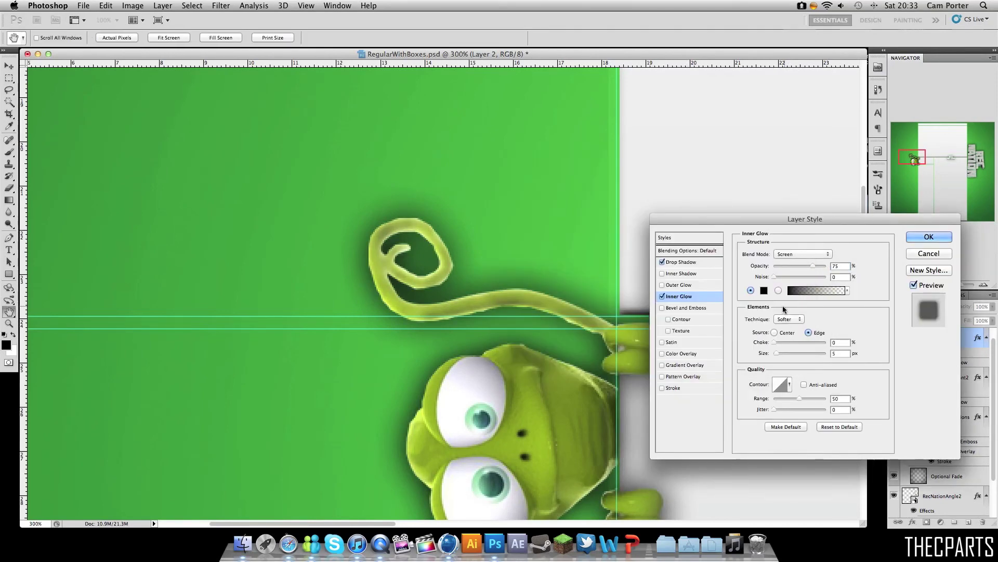
pyautogui.click(662, 296)
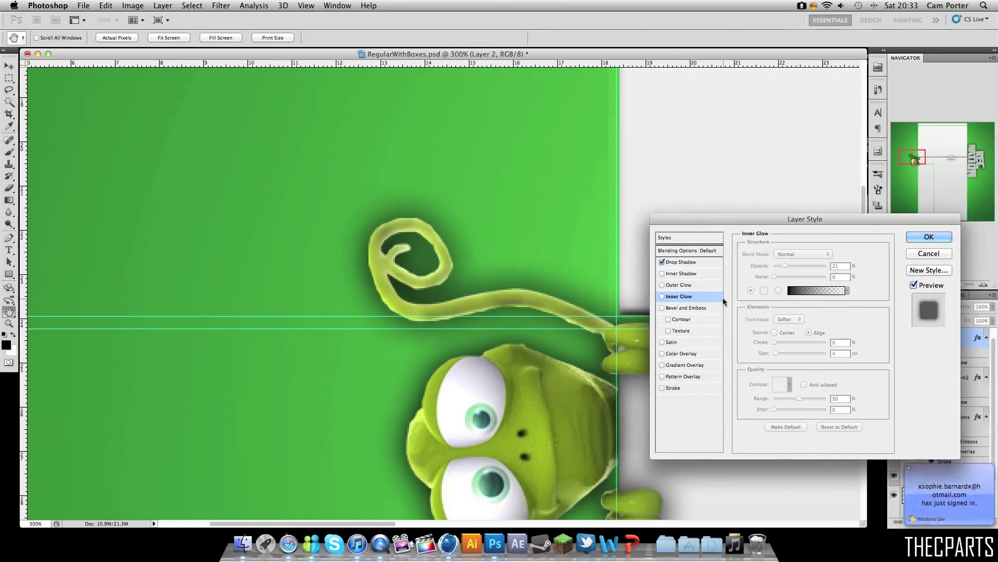